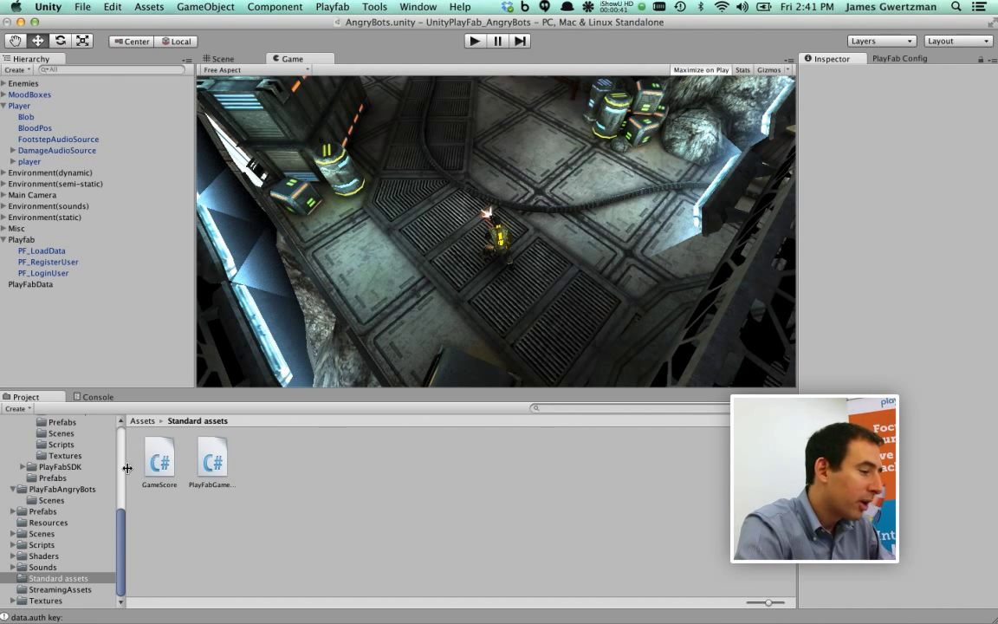
Show the Assets > Playfab > Prefabs folder's prefabs in the Project panel
scroll(75, 503, up, 3)
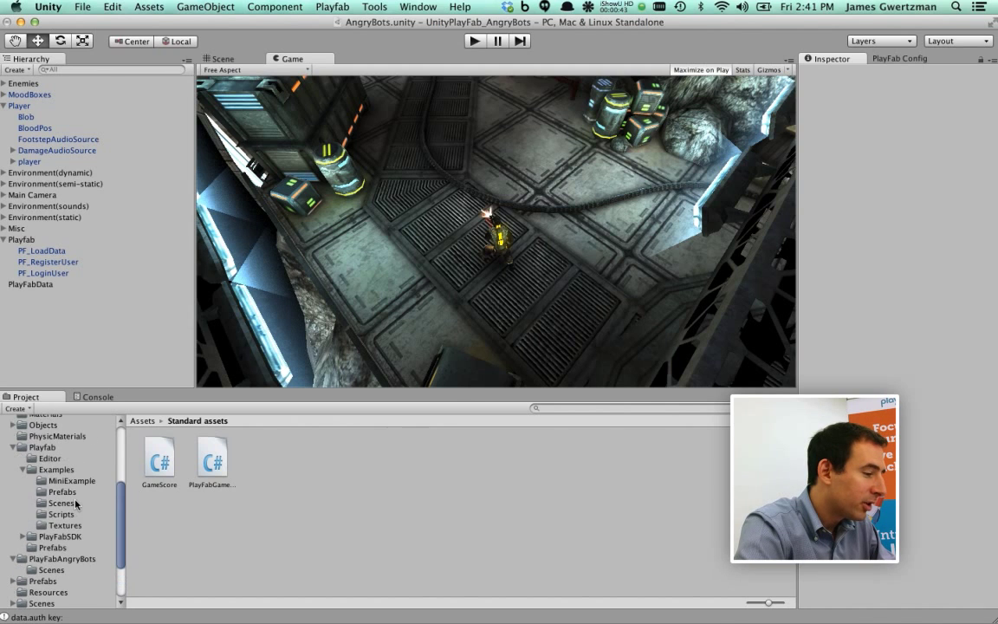
click(55, 549)
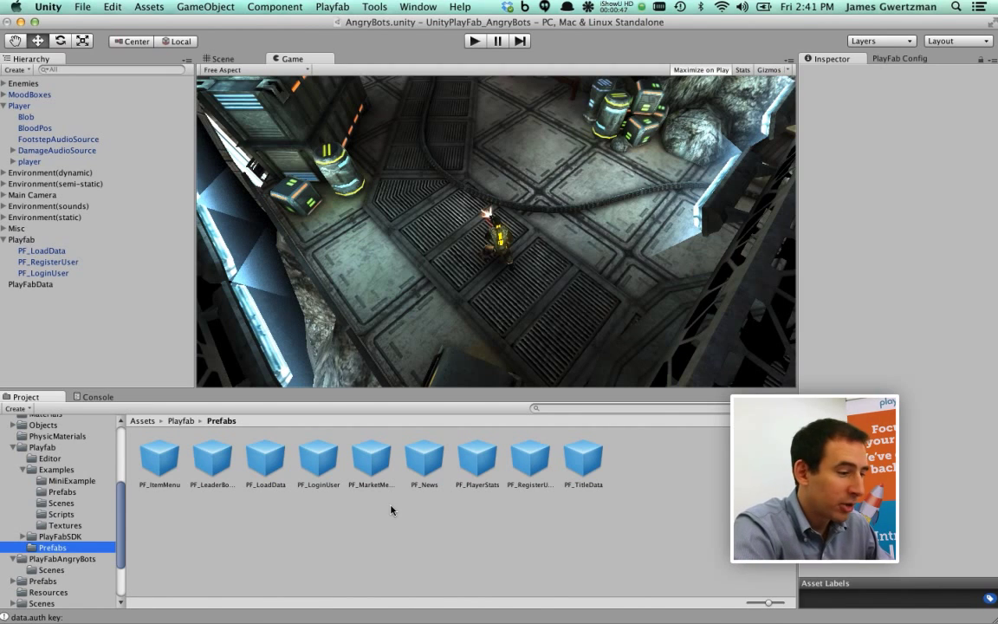
Add the PF_MarketMenu, PF_ItemMenu and PF_PlayerStats prefabs under the scene's Playfab group
drag(371, 459, 78, 239)
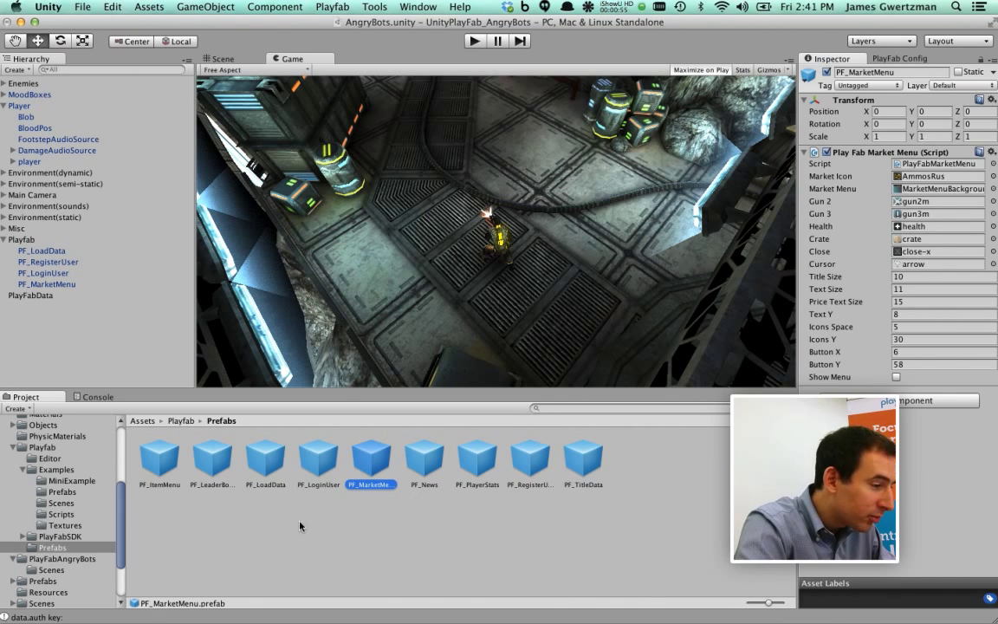
click(160, 461)
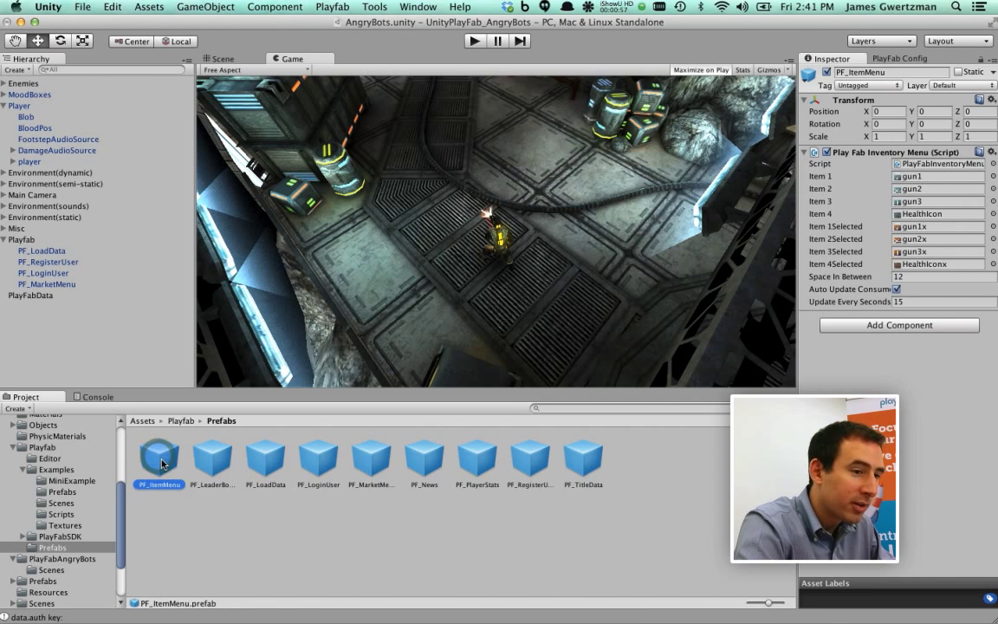
drag(162, 464, 34, 241)
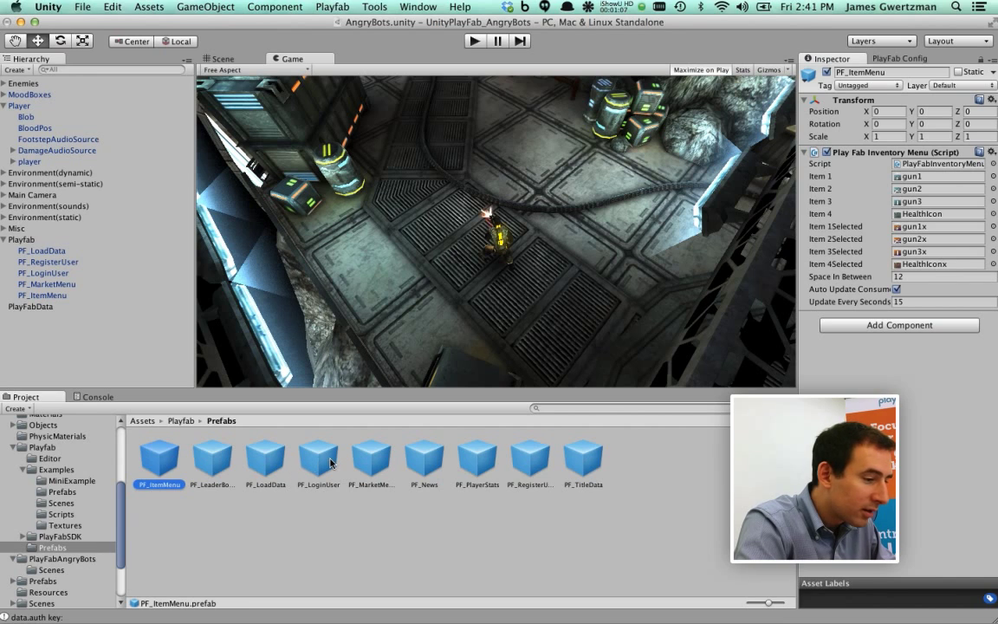
drag(482, 461, 81, 240)
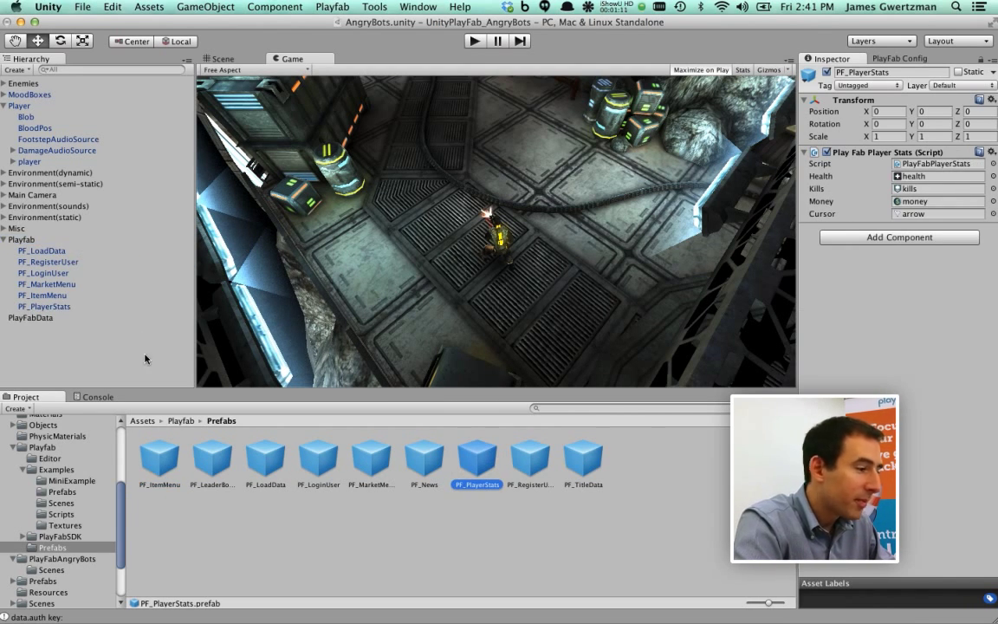
Review the market menu, item menu and player stats objects in the Inspector, then enter Play mode
click(76, 286)
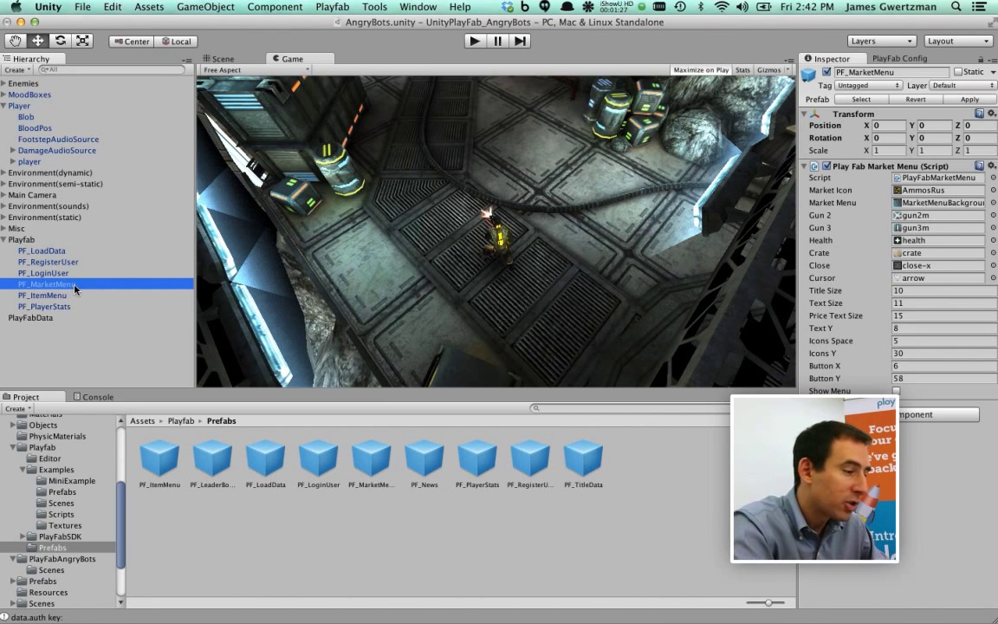
click(33, 295)
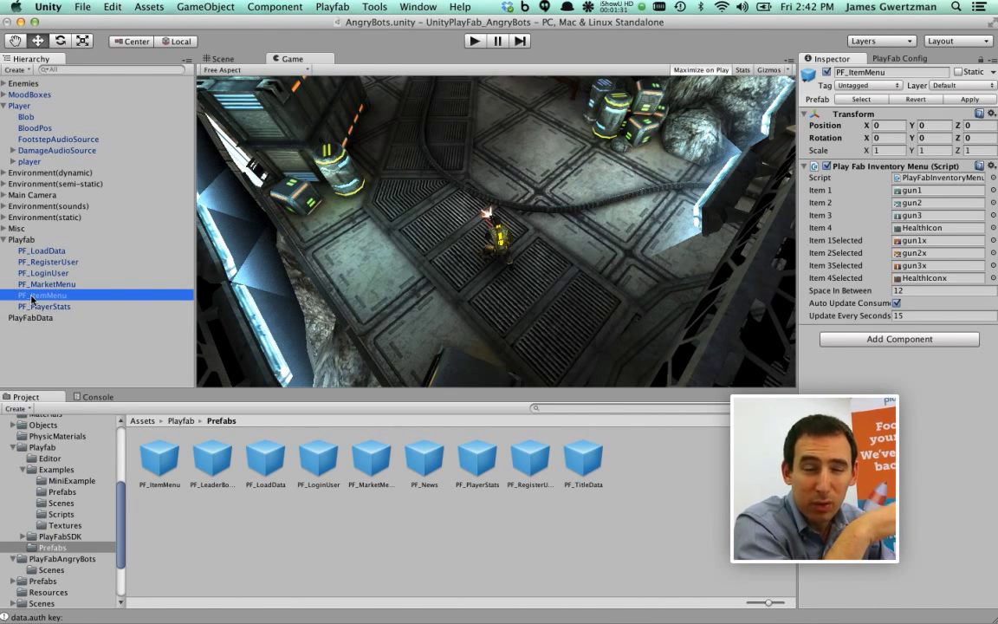
click(45, 307)
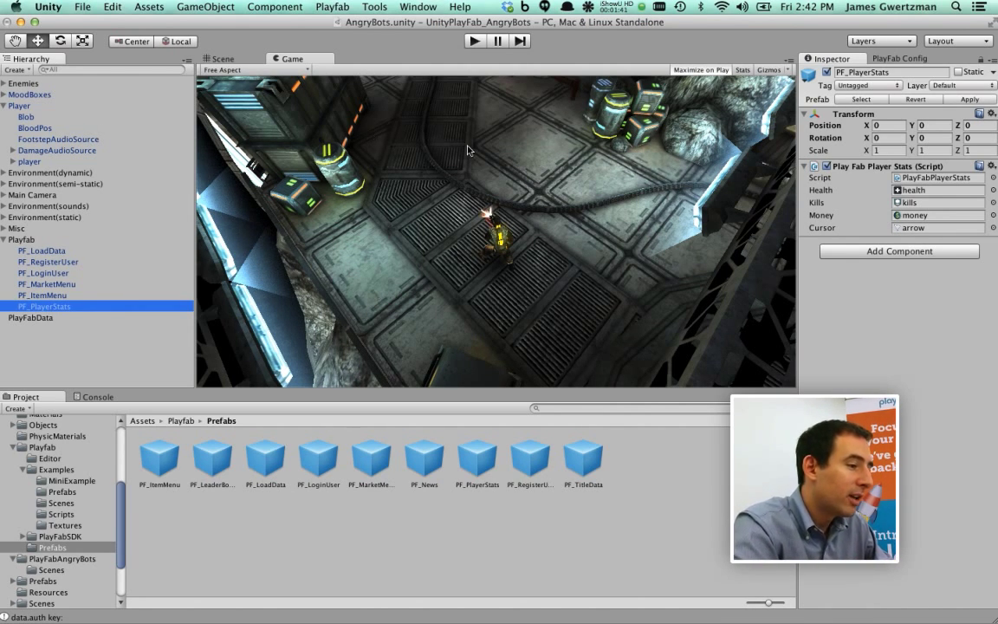
click(474, 42)
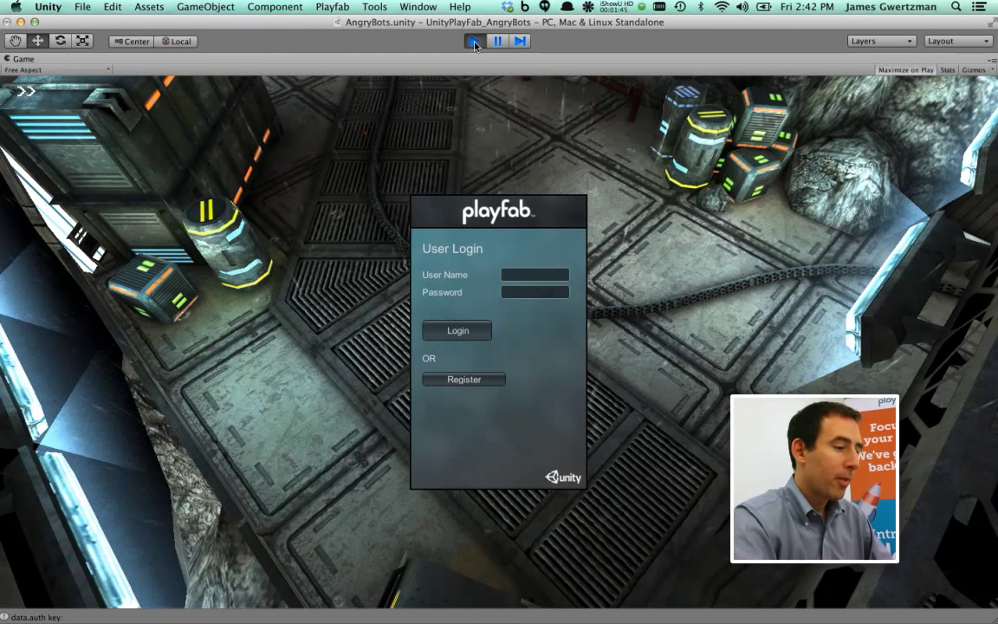
Log in to PlayFab with the demo account's user name and password, then walk into the level
click(535, 275)
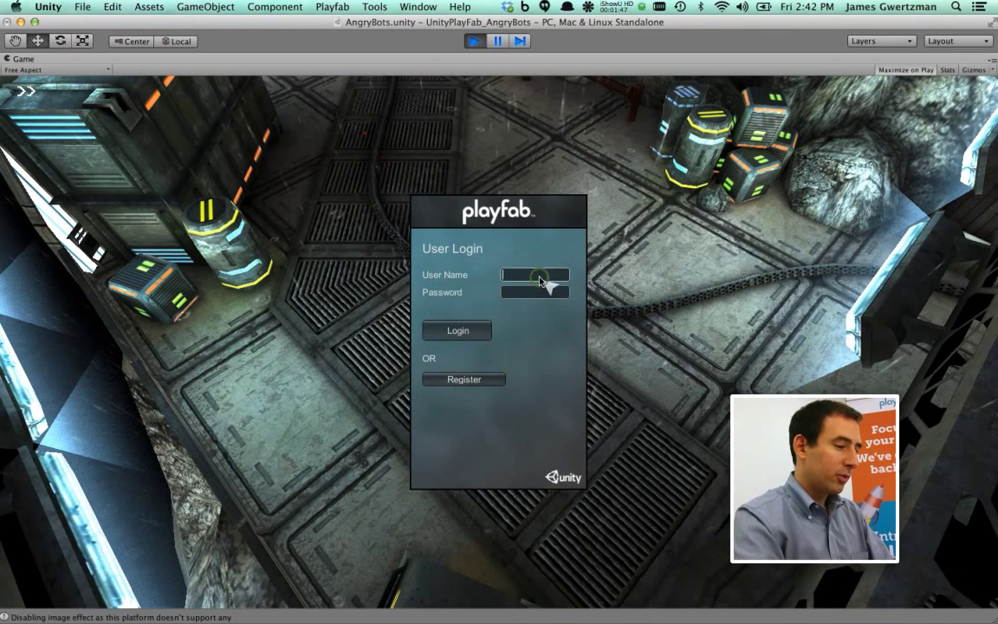
text(angrydemo1)
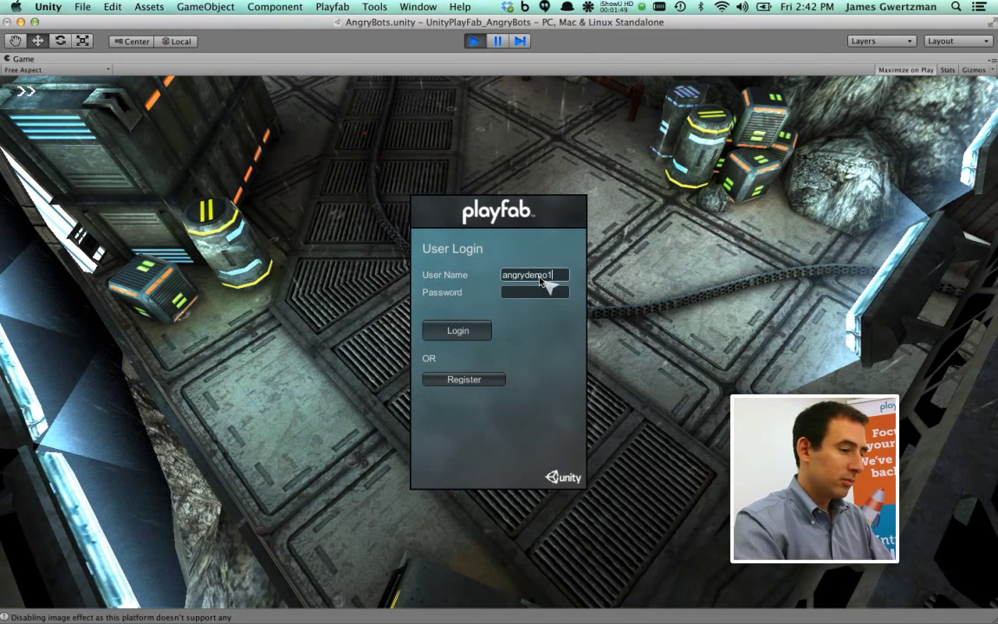
key(Tab)
text(password)
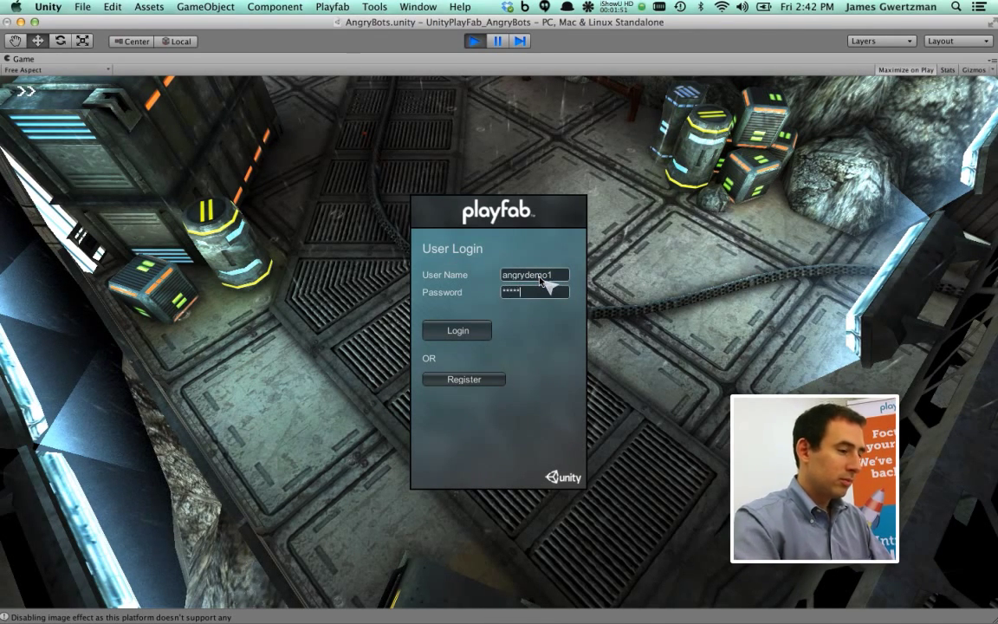
click(457, 331)
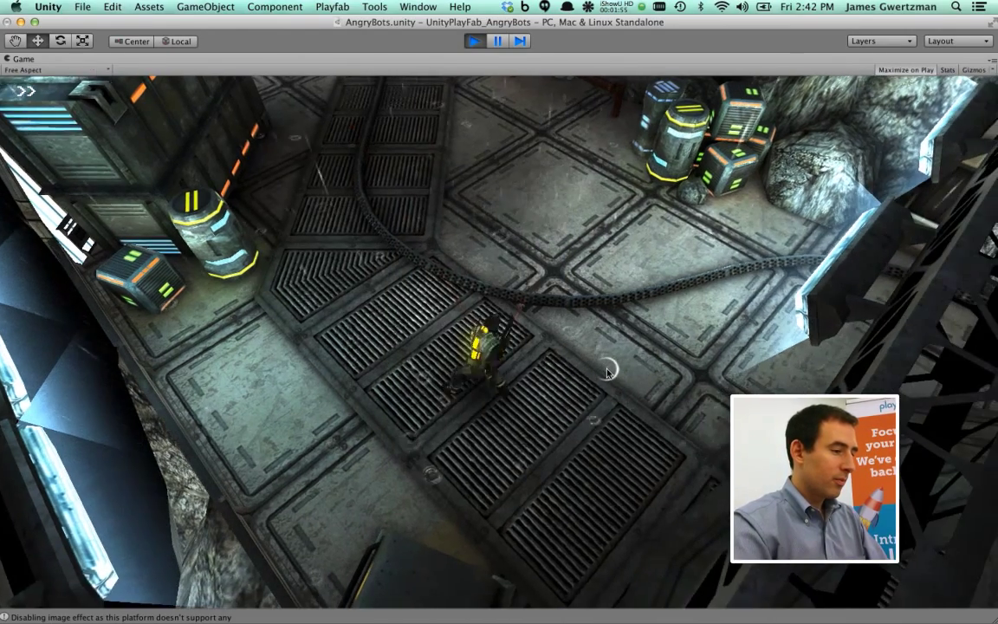
key(w)
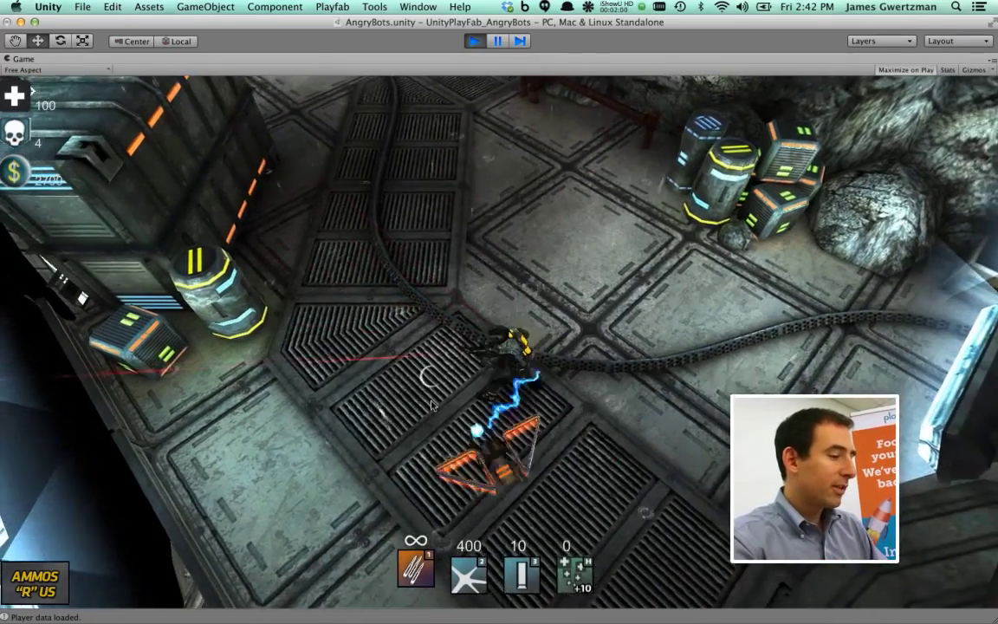
Shoot down the approaching drone and walk the character up and left
click(425, 403)
click(420, 398)
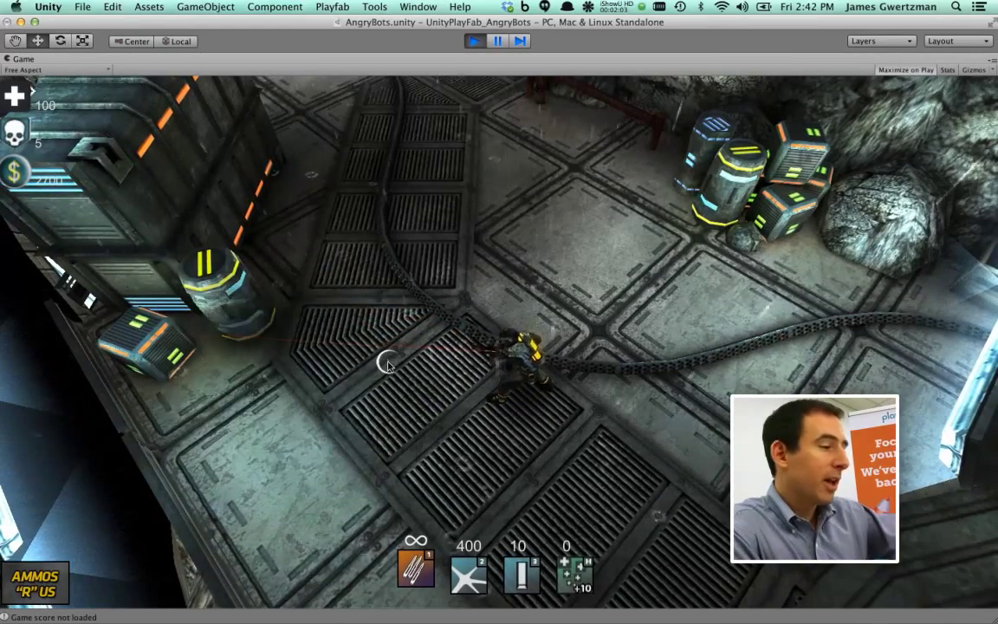
key(w)
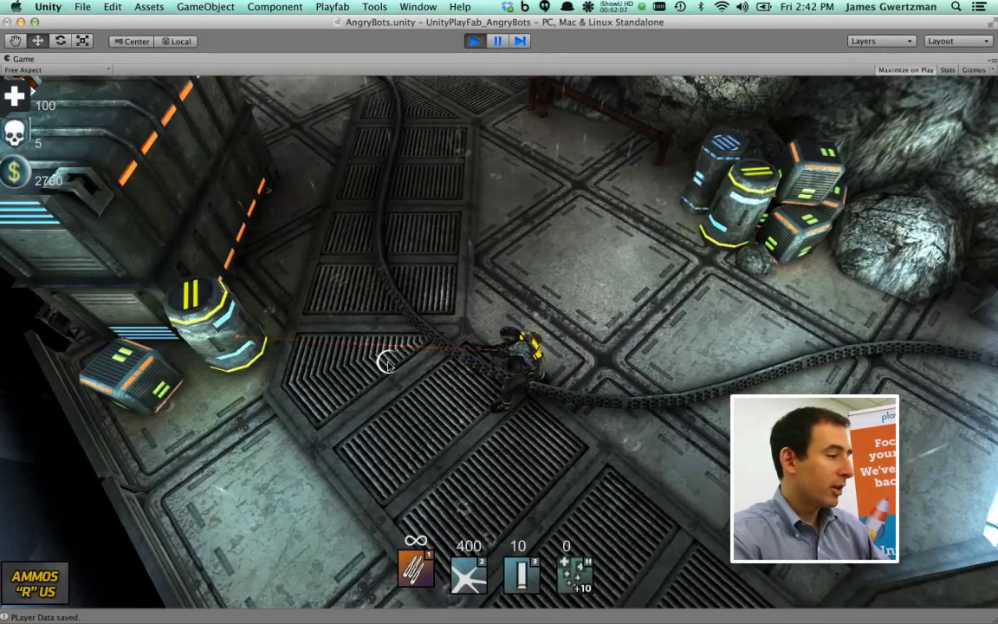
key(a)
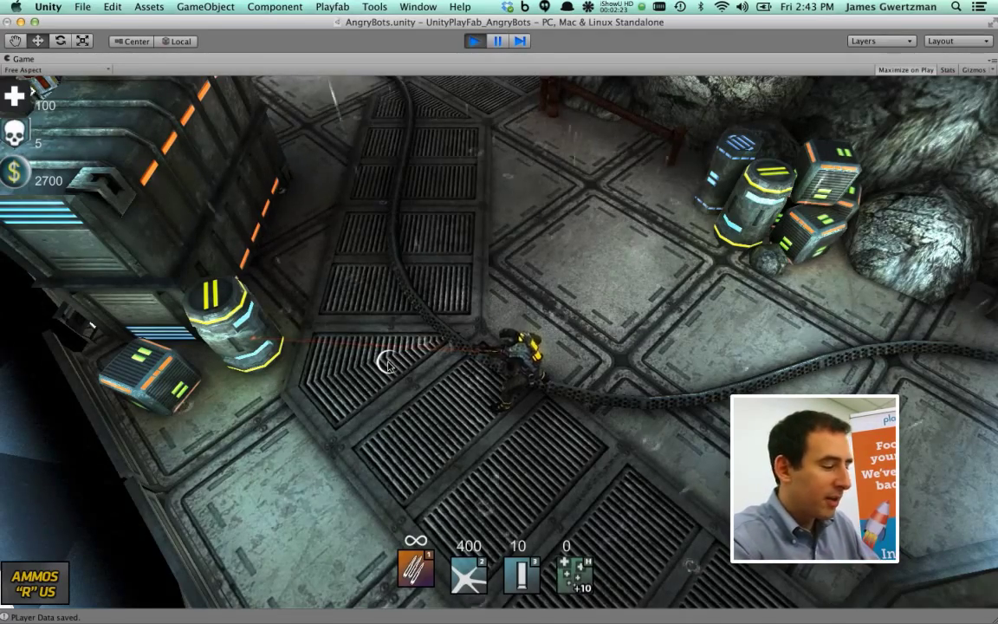
Cycle through weapons 2, 3 and back to 1, then go to the Ammos "R" Us store
key(2)
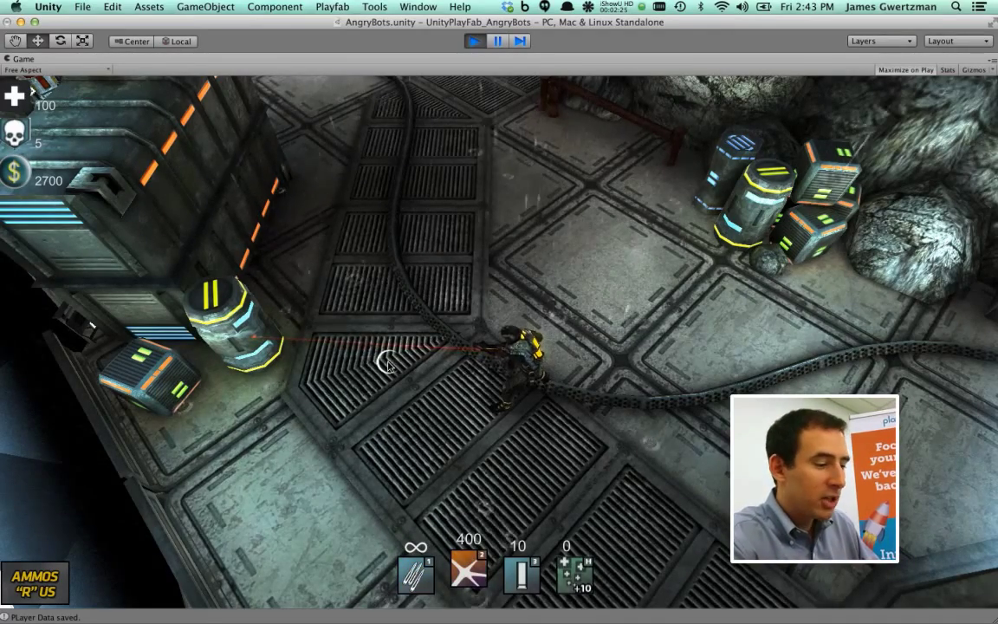
key(3)
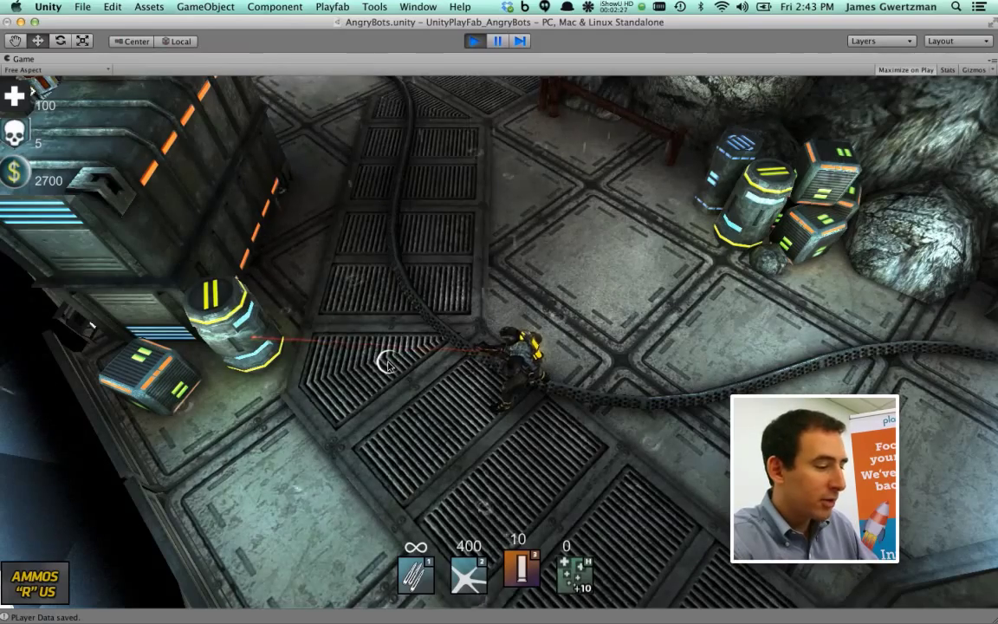
key(1)
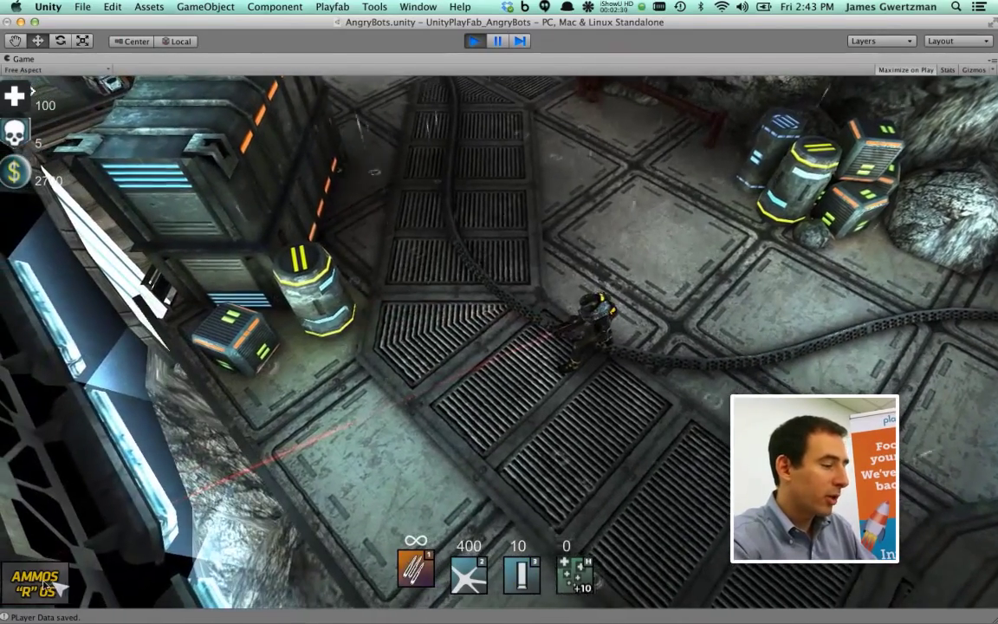
click(39, 583)
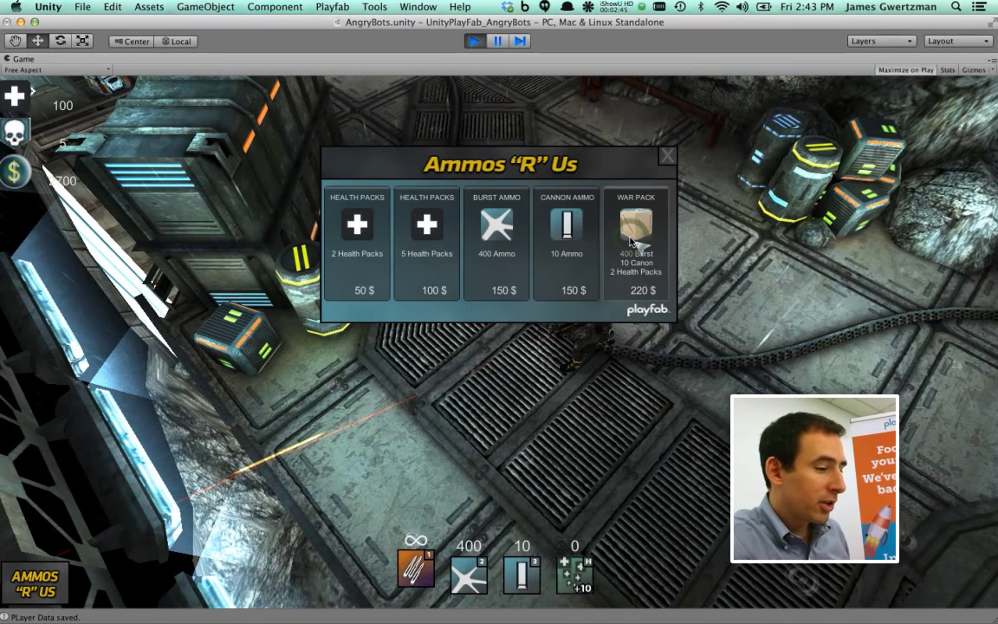
Buy two War Packs in the store, leaving 2260 money, and close it
click(630, 242)
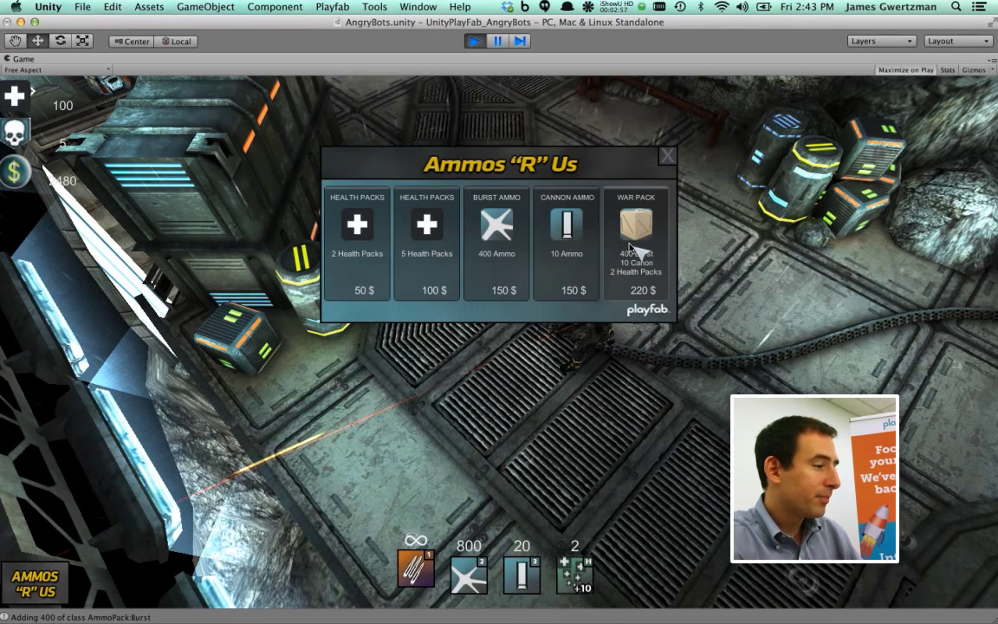
click(635, 247)
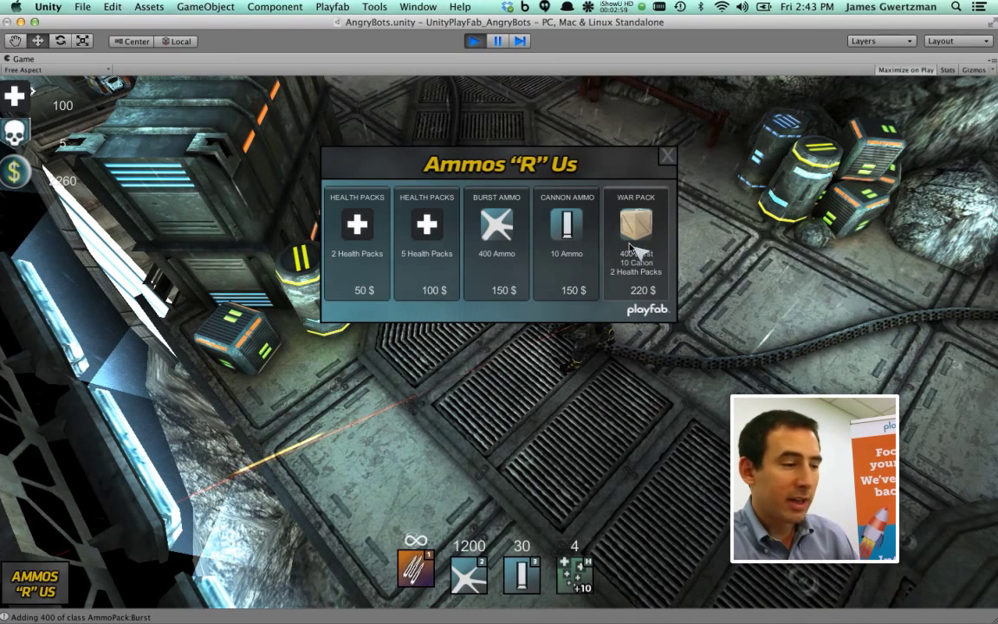
click(667, 155)
Walk on with the burst weapon selected and fire at a target
key(w)
key(2)
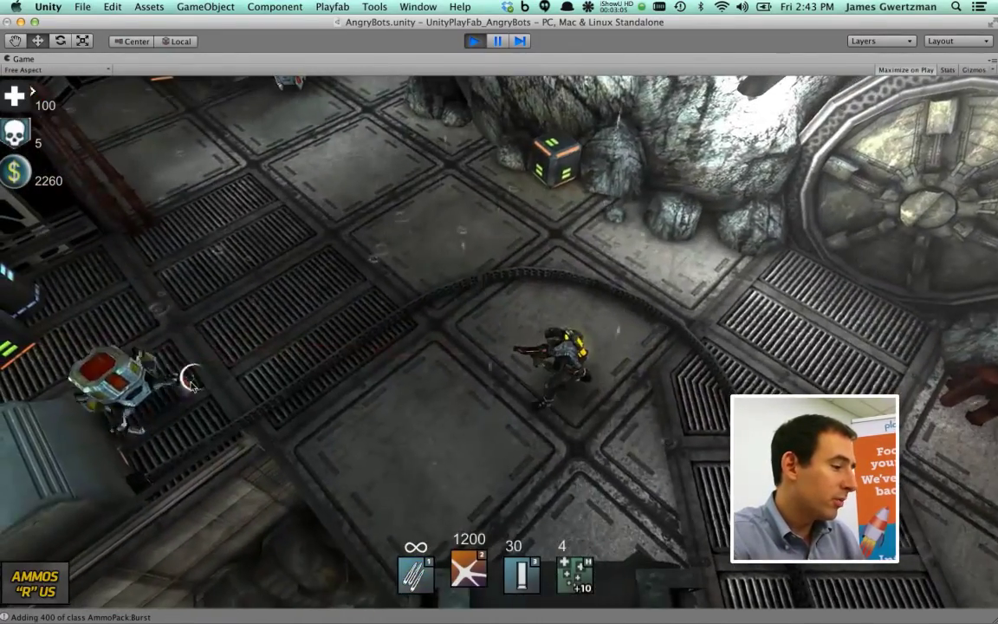
click(187, 390)
Blow up the nearby barrel with burst fire and destroy the robot with the cannon
click(187, 390)
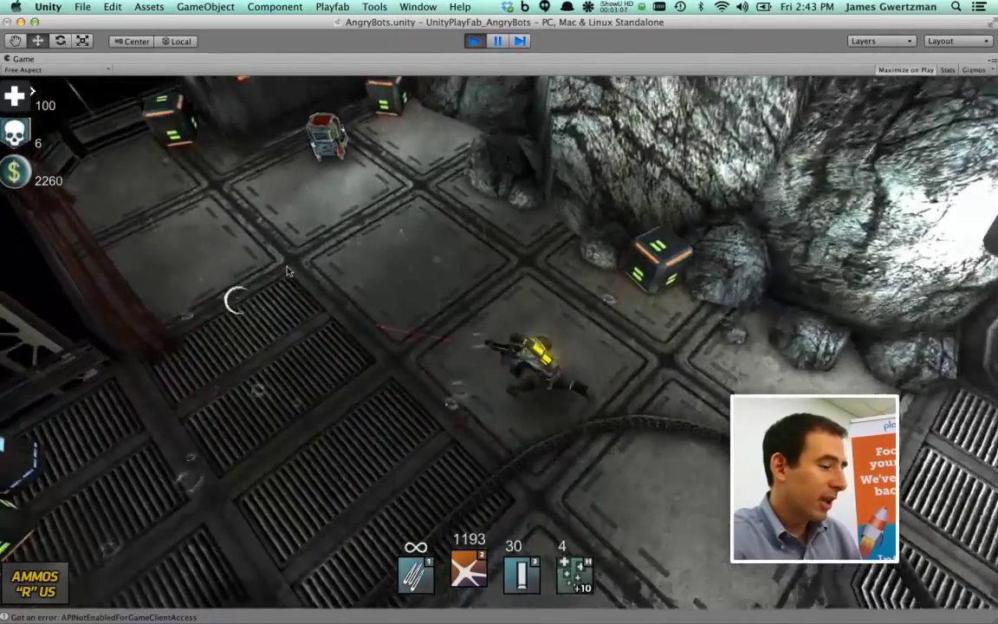
key(3)
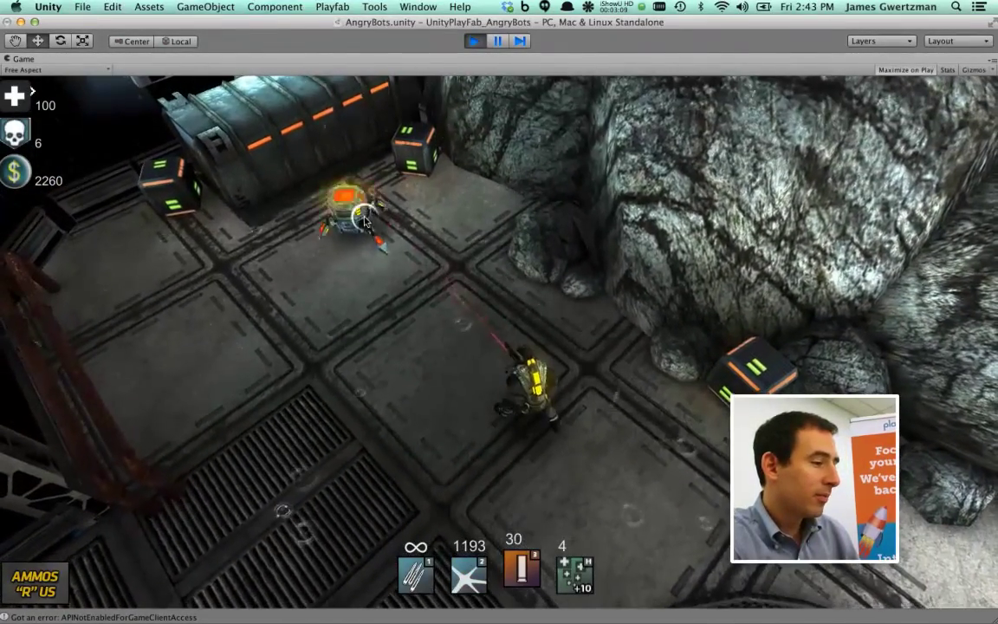
click(364, 218)
click(364, 243)
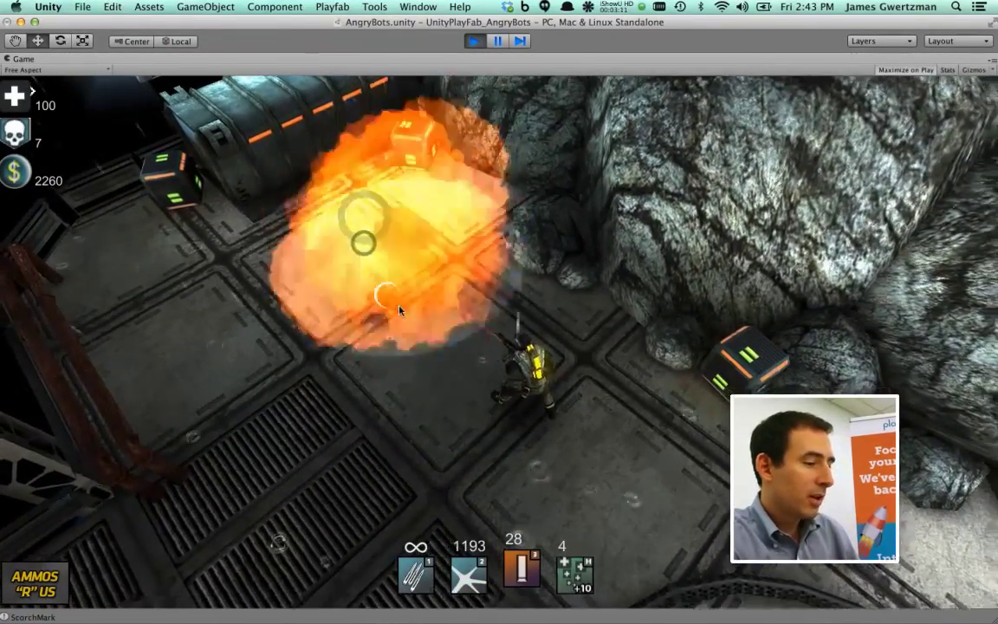
Walk the character around the level past the crates to the girder bridge, then stop play
key(d)
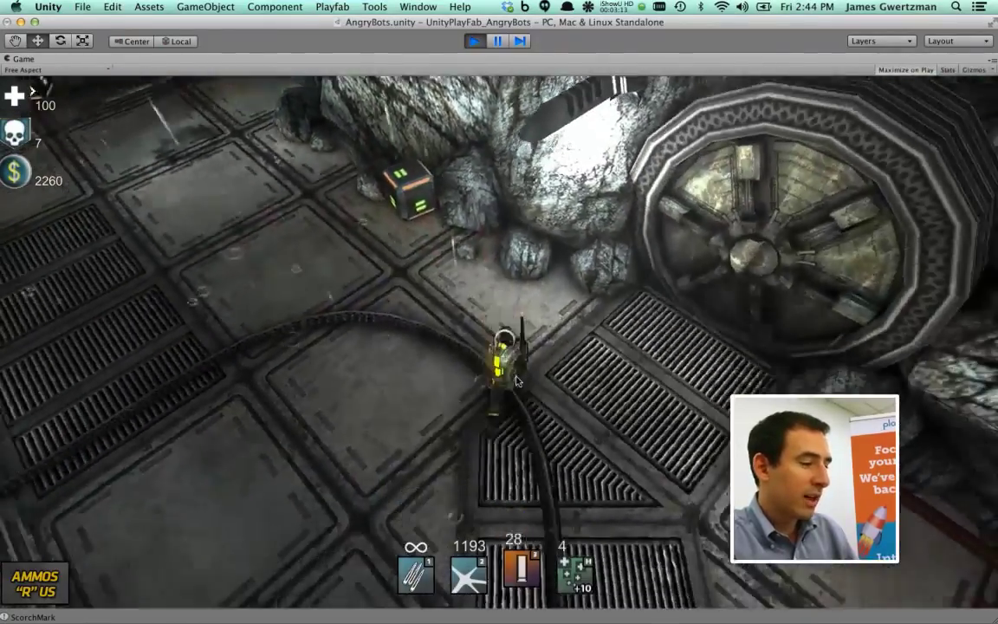
key(s)
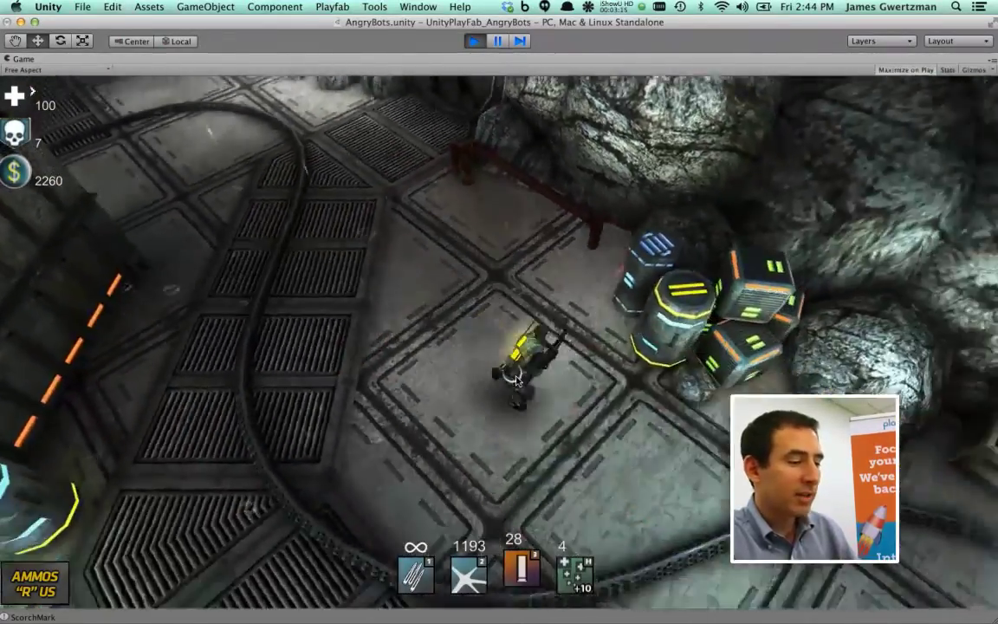
key(d)
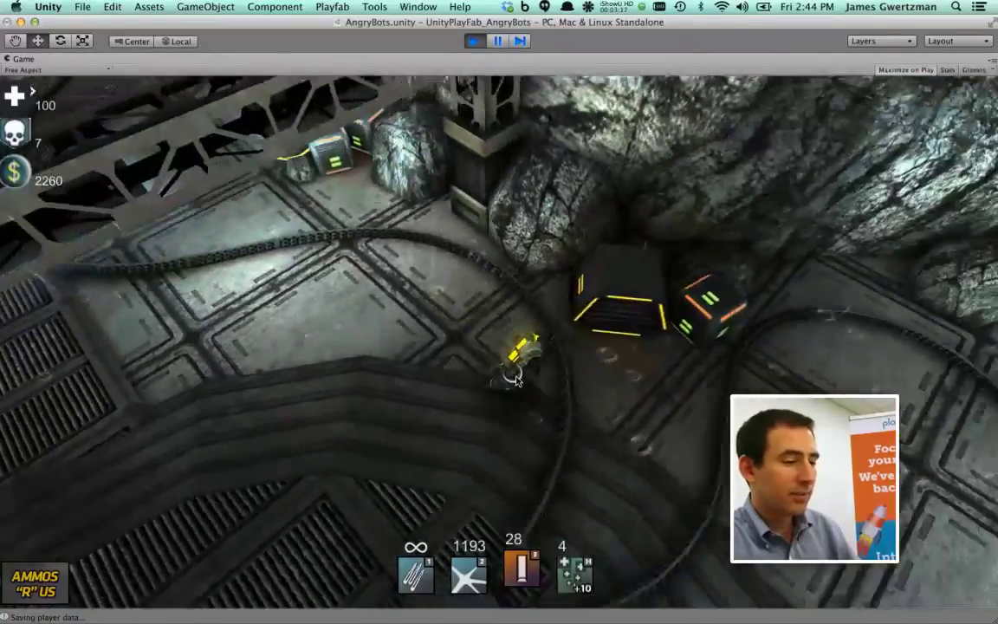
key(d)
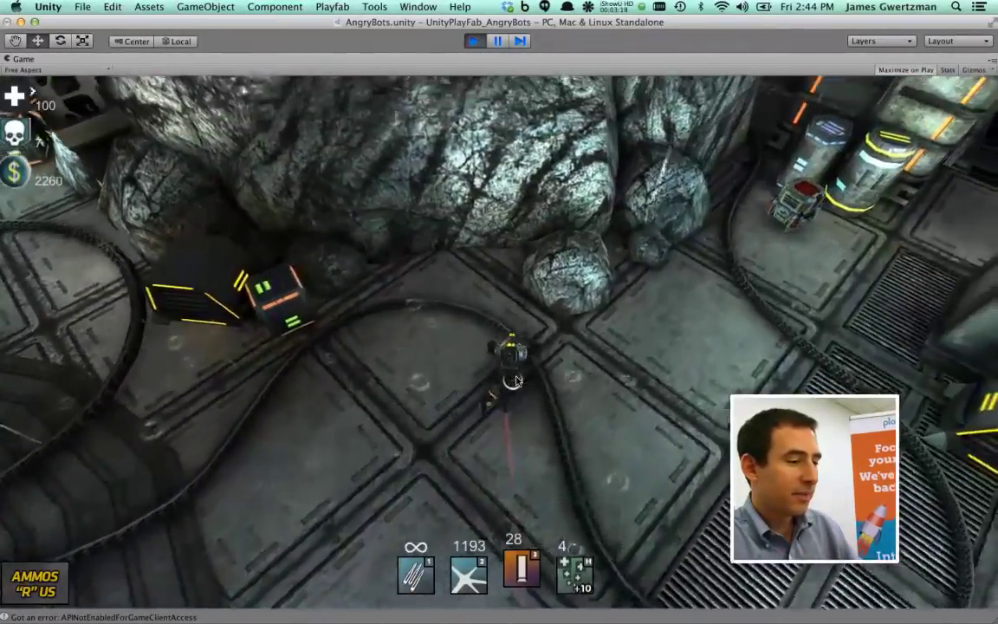
key(d)
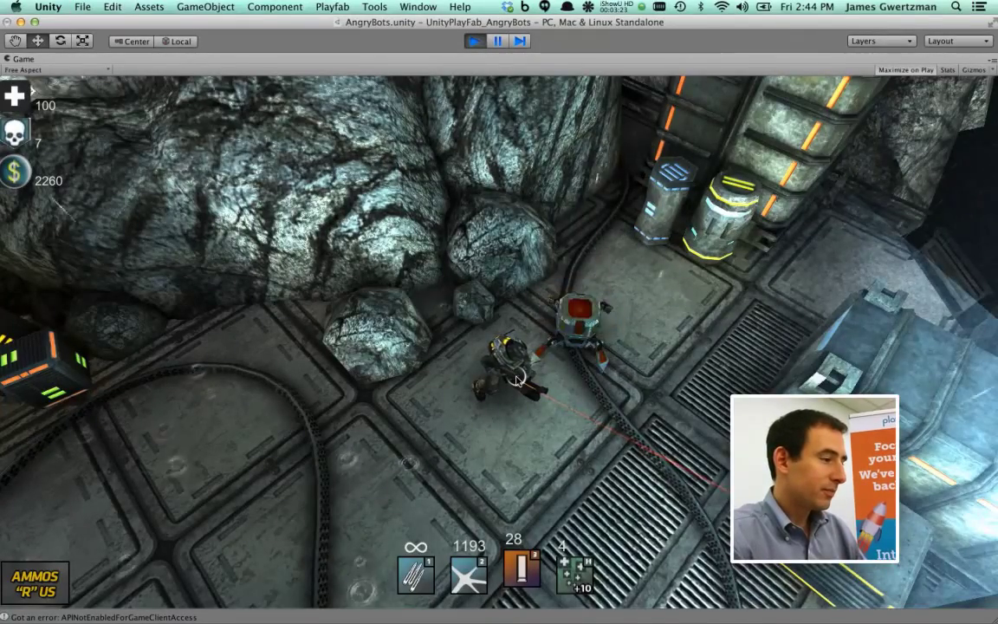
key(a)
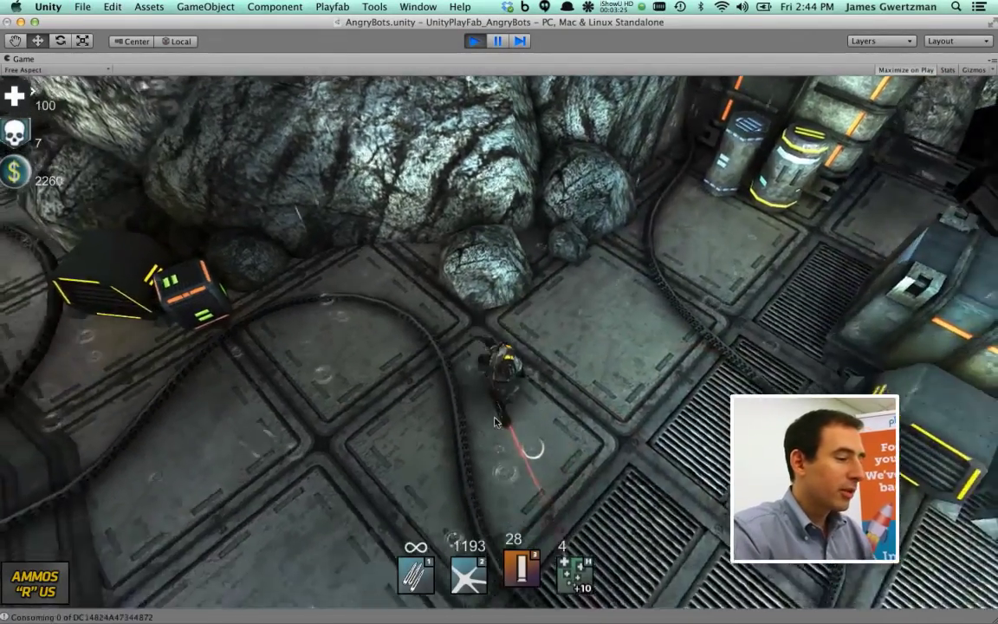
key(a)
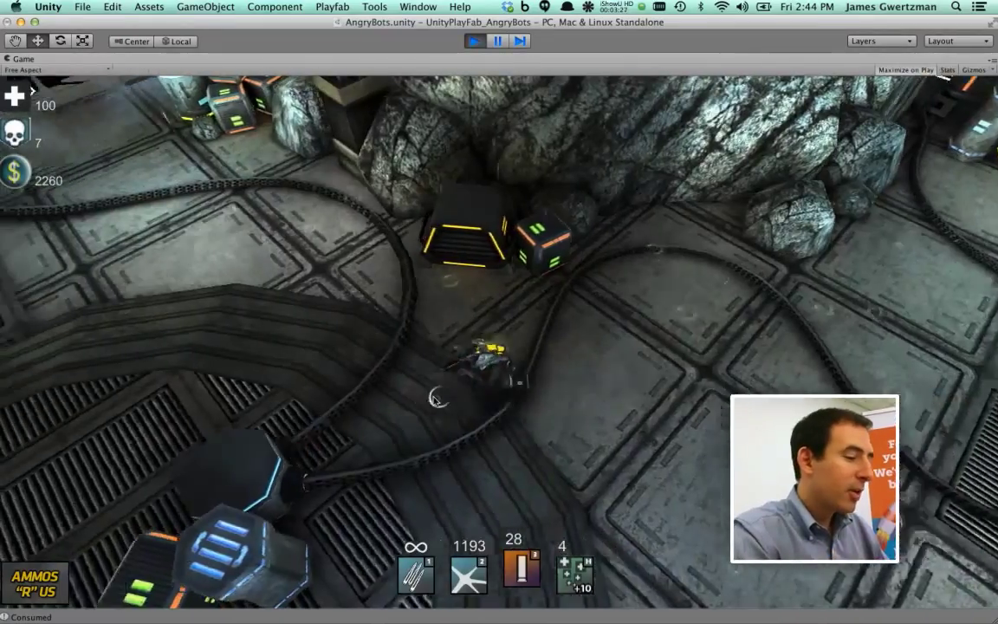
key(a)
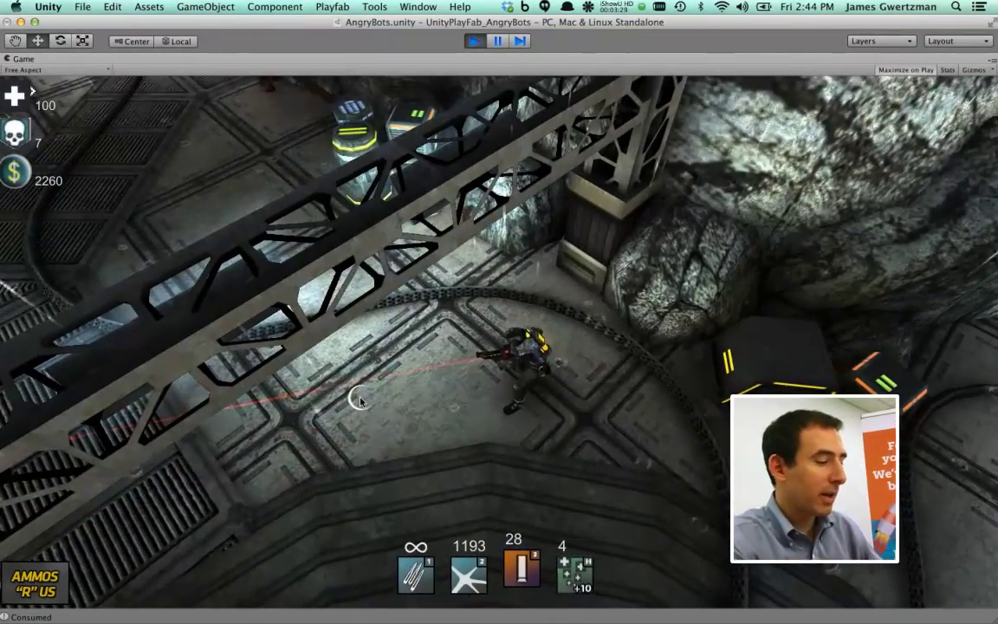
key(a)
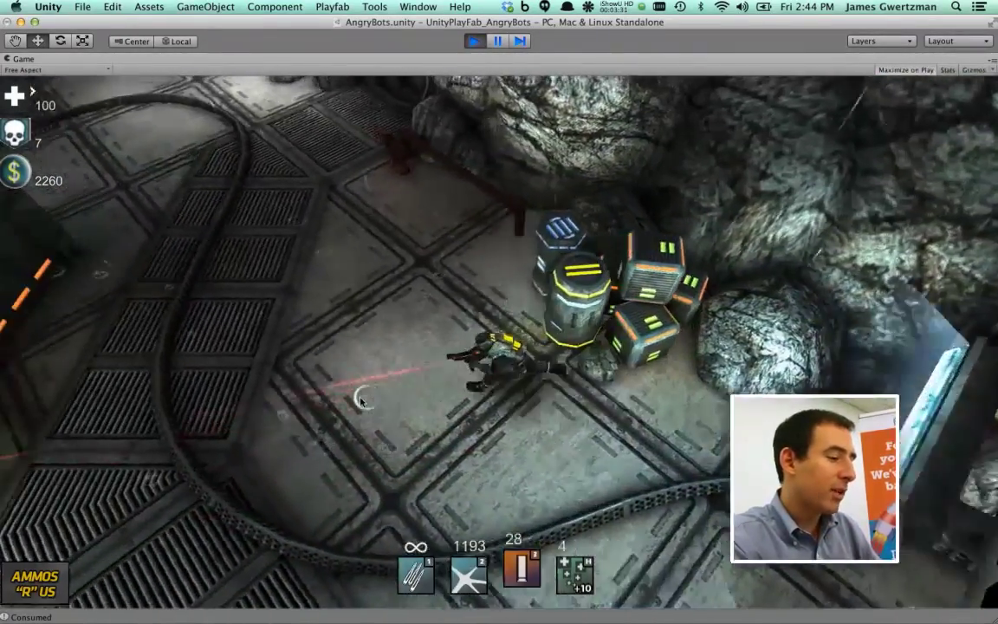
key(a)
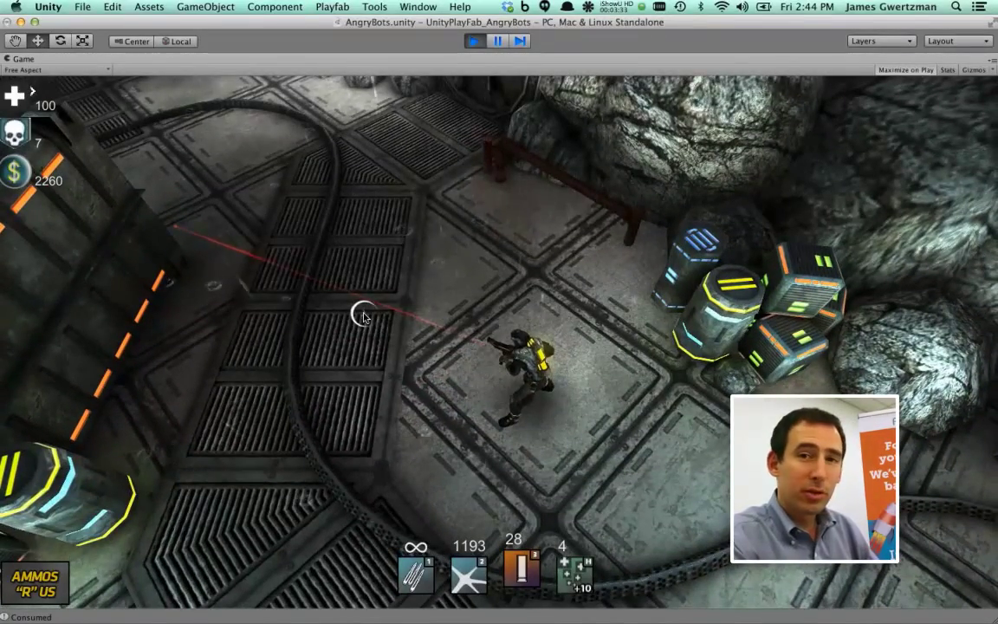
key(w)
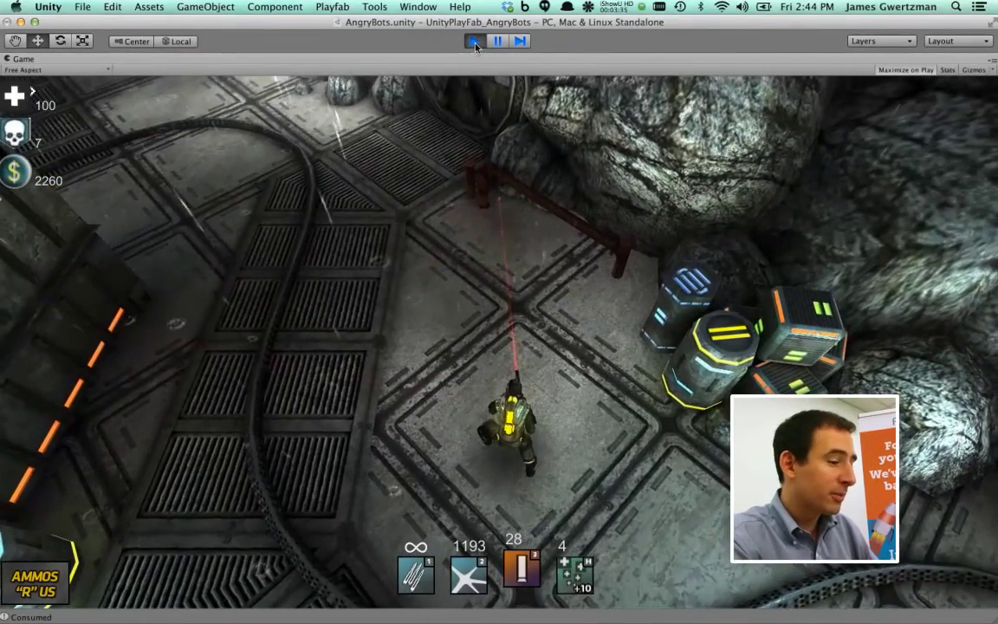
click(476, 41)
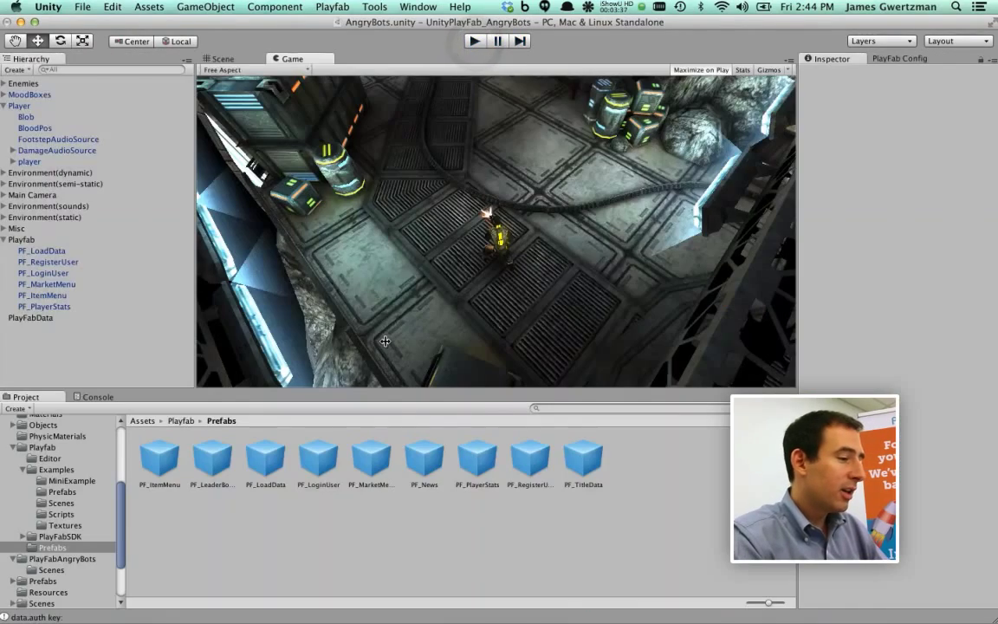
In TextWrangler, change the WAR PACK price in demoCatalog.json from 220 to 190 GC and save
key(super+Tab)
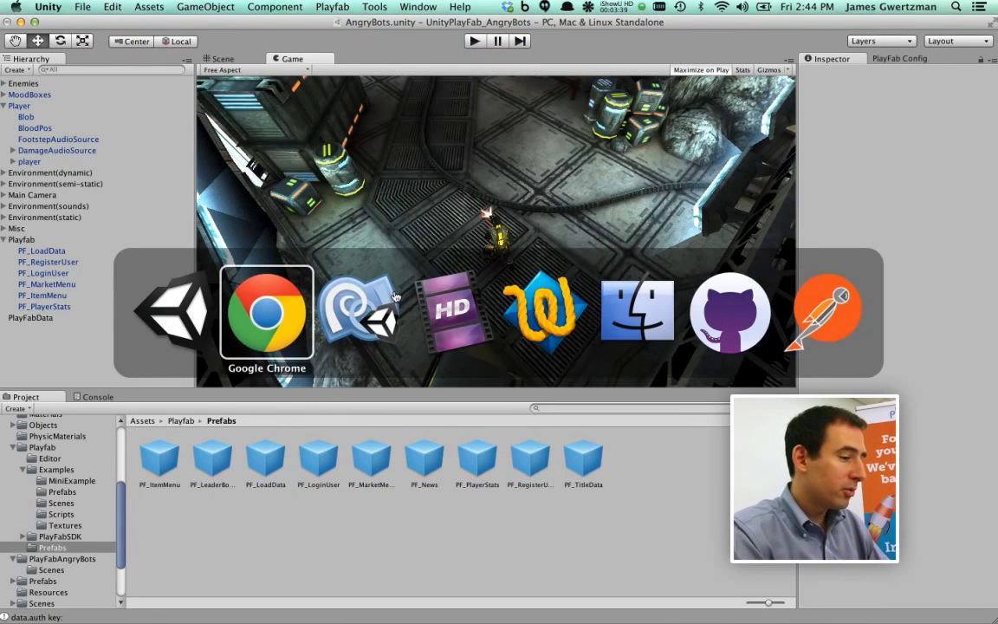
key(super+Tab)
key(super+Tab)
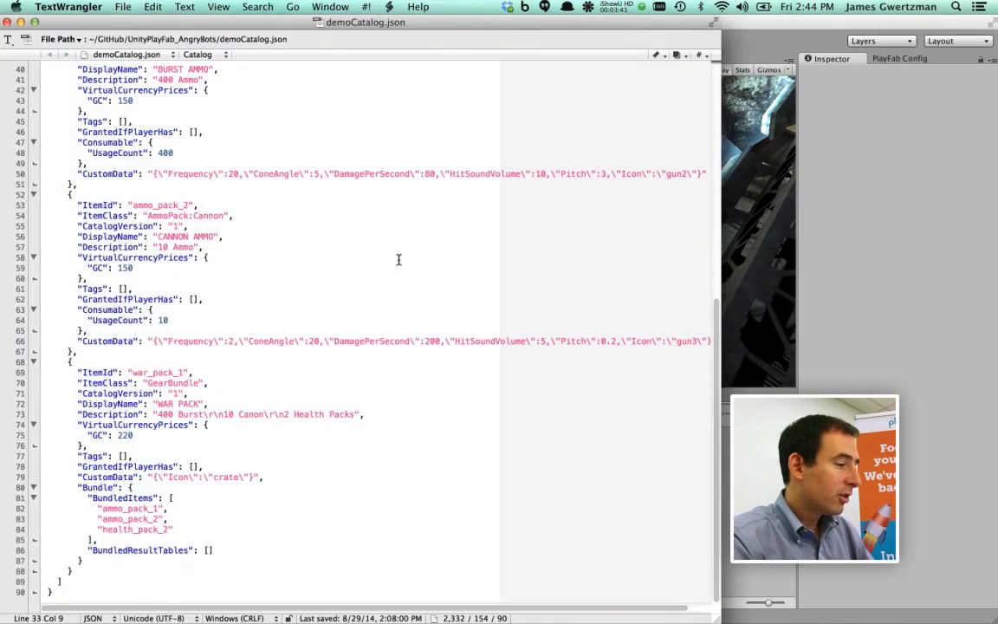
click(353, 279)
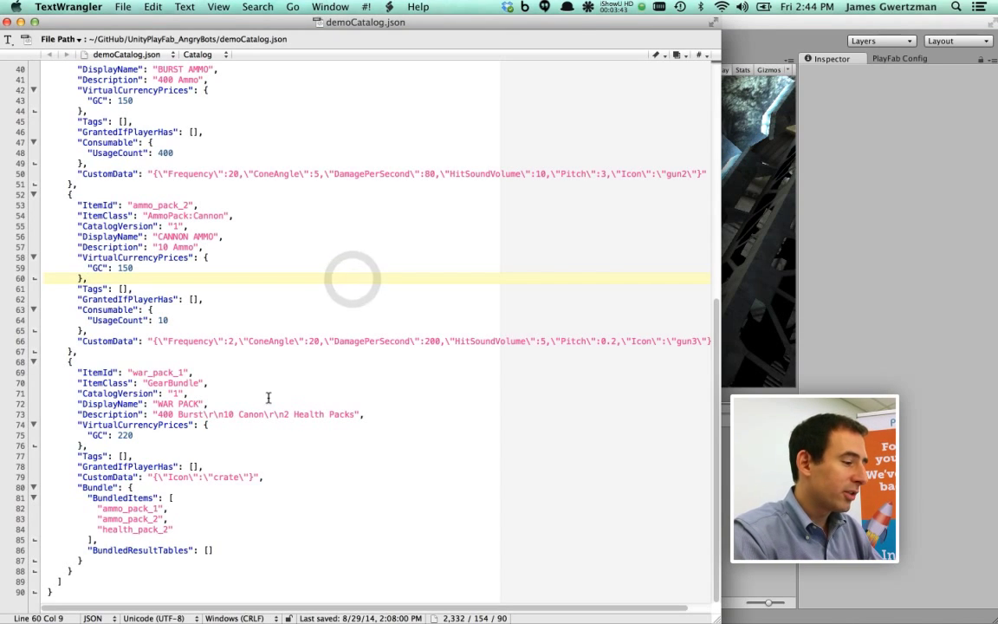
click(143, 435)
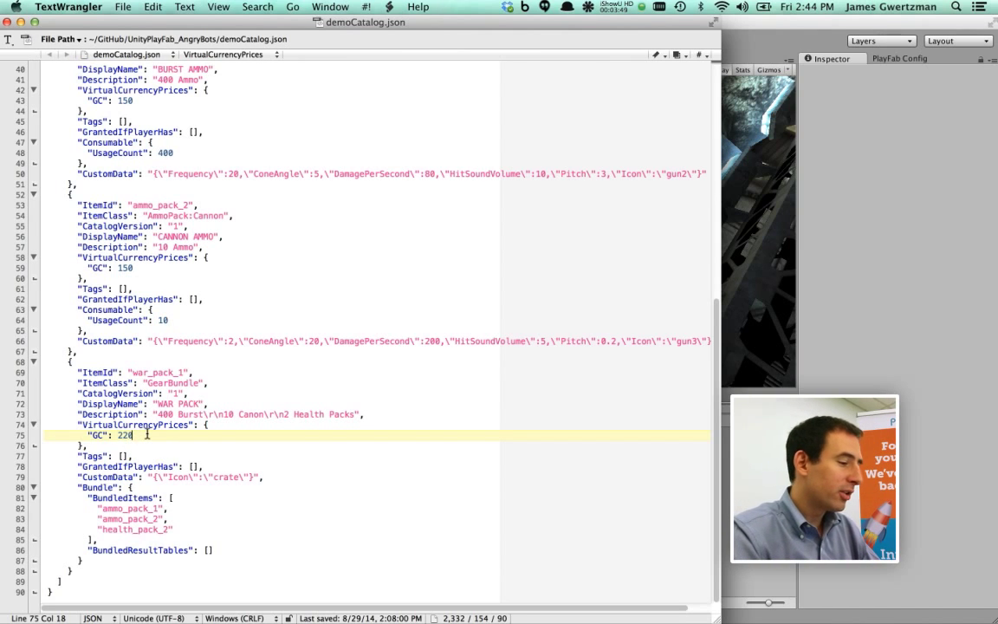
key(BackSpace)
key(BackSpace)
key(BackSpace)
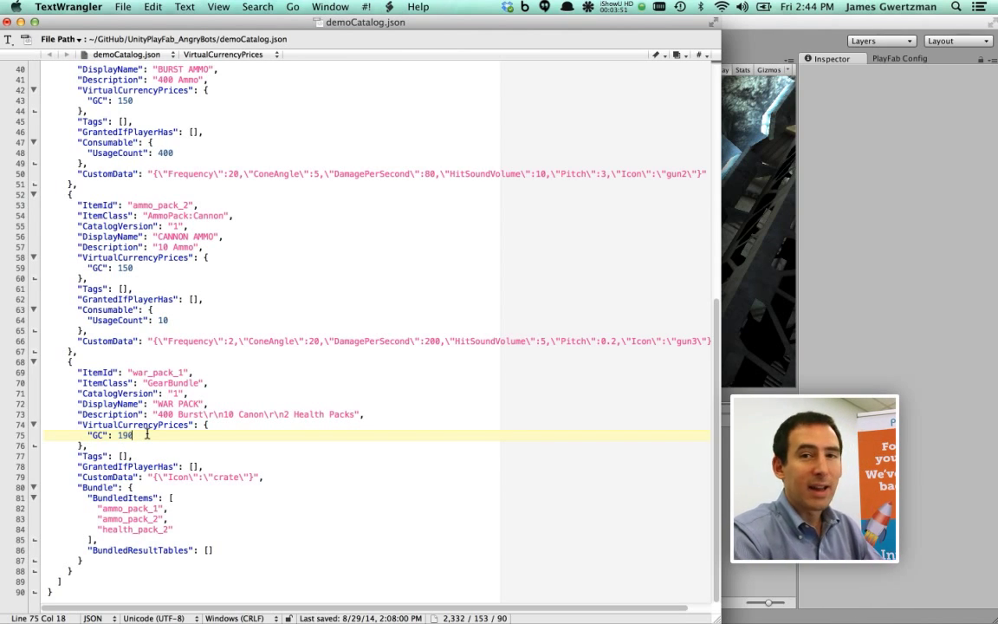
key(super+s)
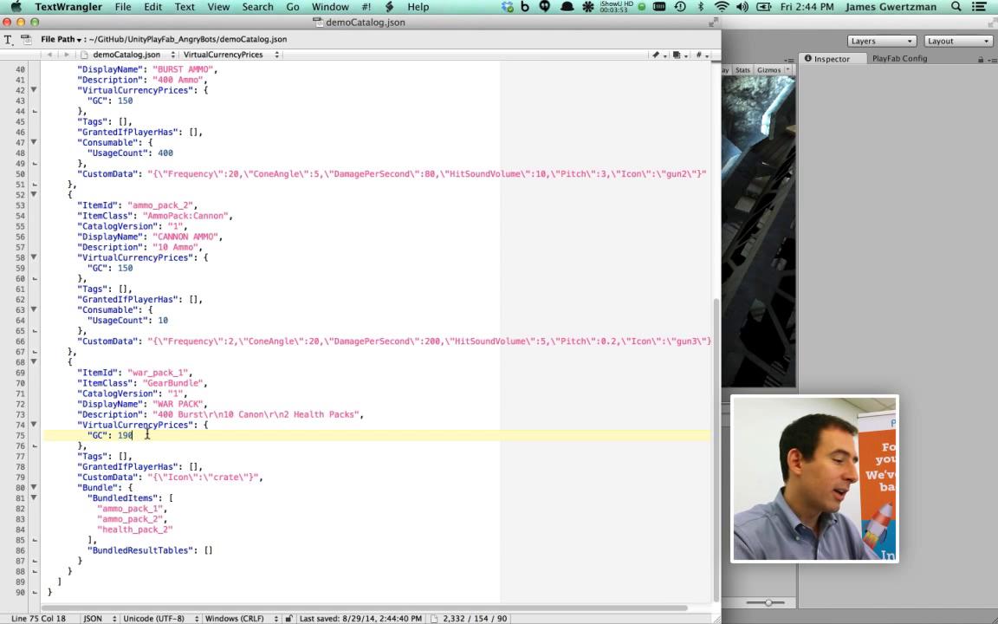
Change BURST AMMO's Frequency value from 20 to 30
key(super+Tab)
click(164, 341)
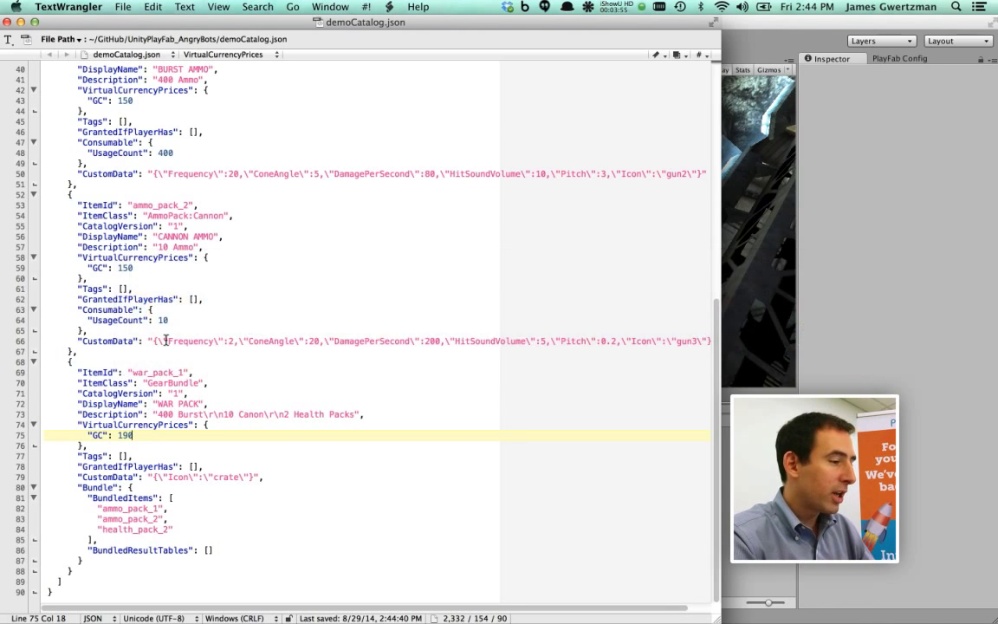
scroll(209, 235, up, 3)
click(230, 266)
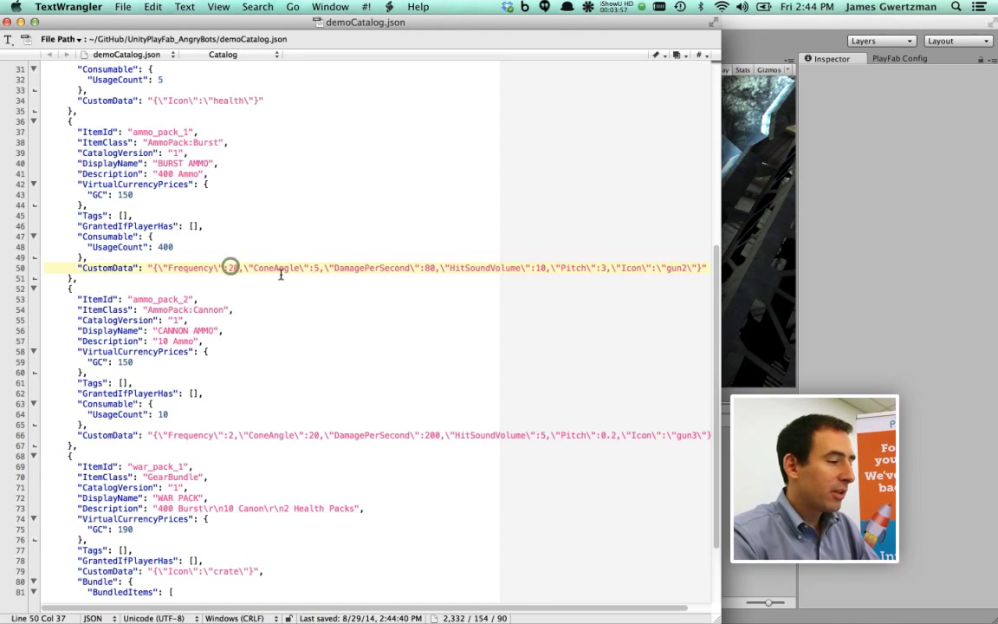
key(BackSpace)
text(2)
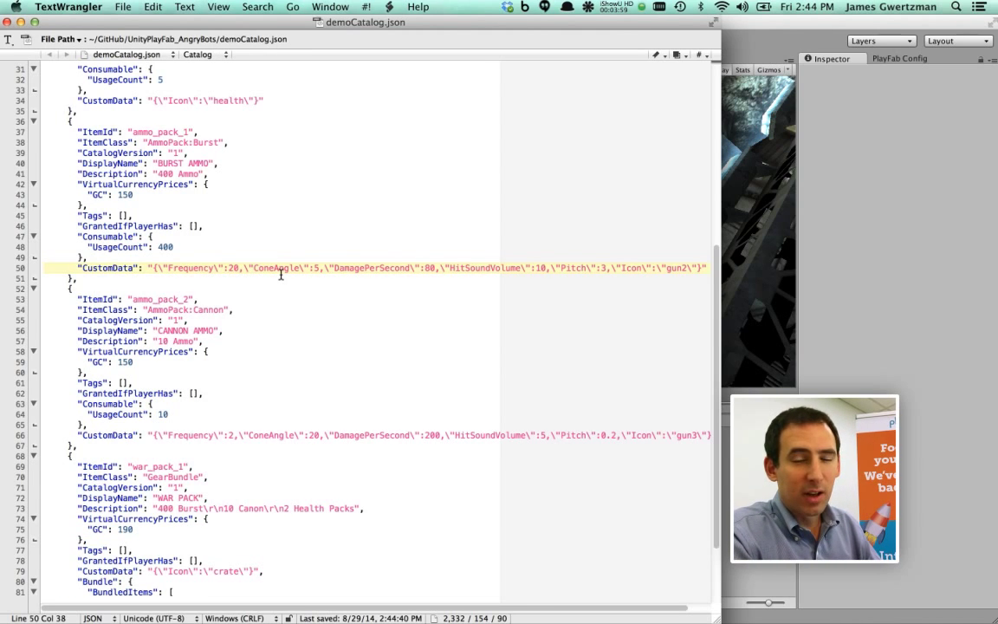
key(BackSpace)
text(3)
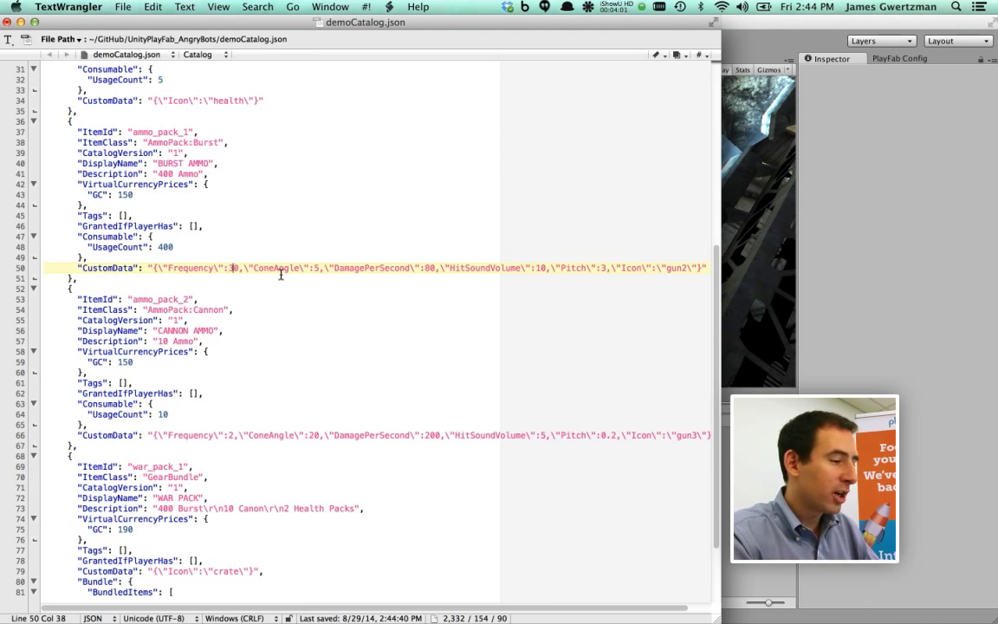
Change BURST AMMO's Pitch from 3 to 4, save the catalog, and switch to Chrome
click(606, 268)
key(BackSpace)
text(4)
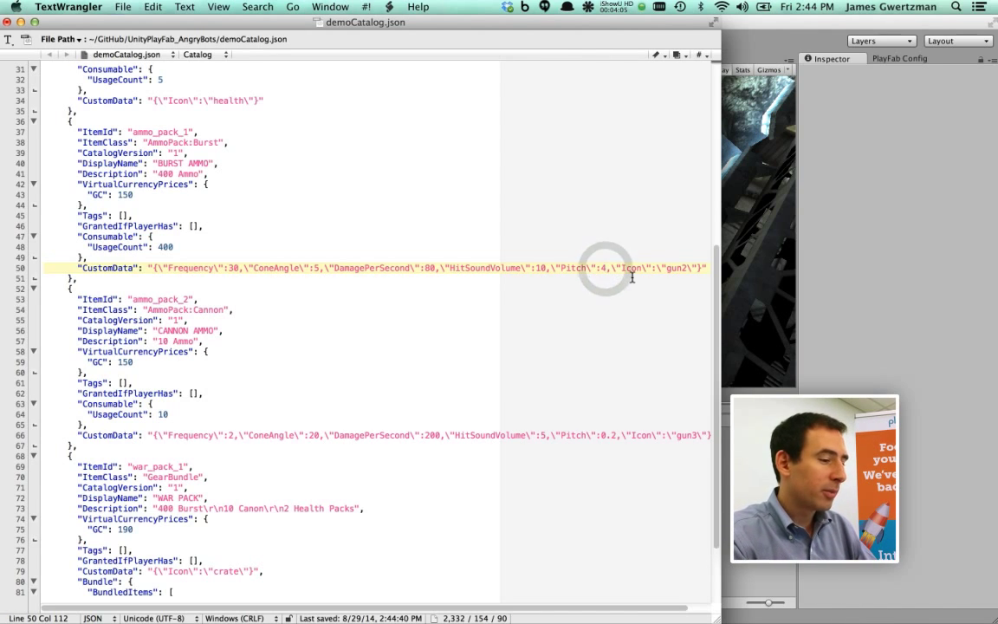
key(super+s)
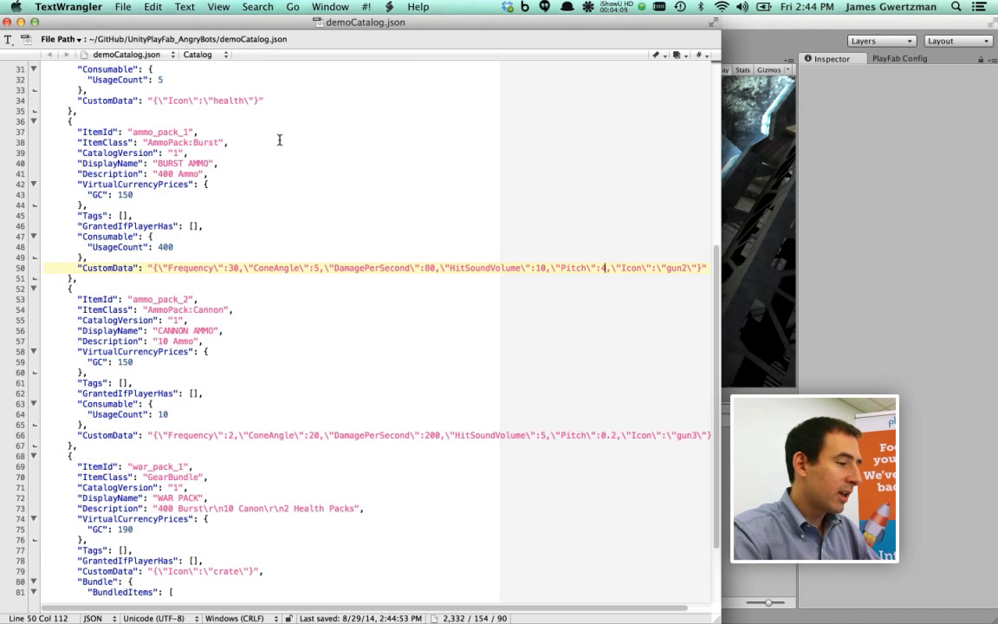
key(super+Tab)
key(super+Tab)
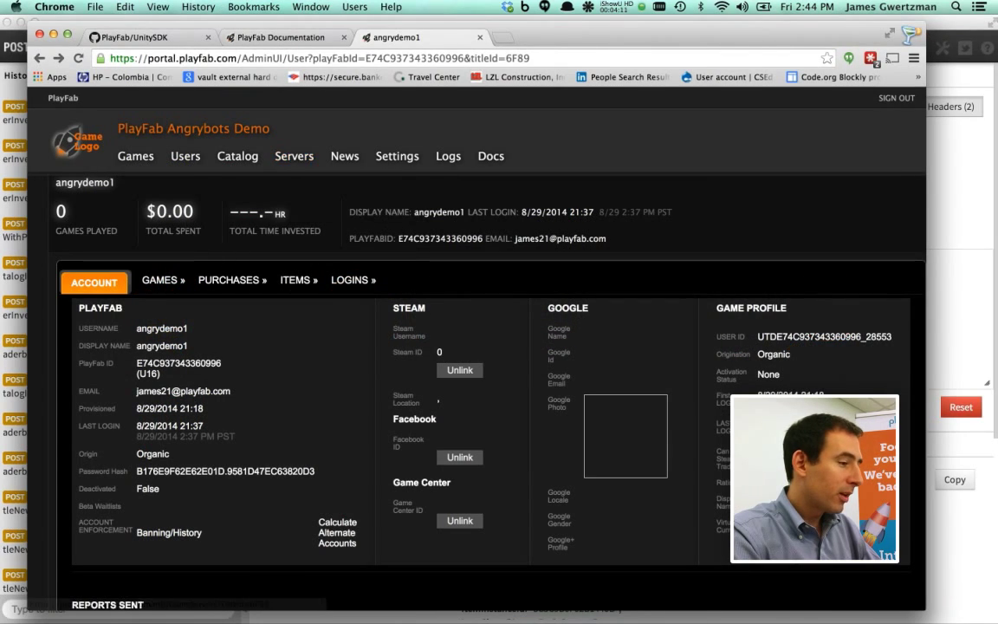
Upload demoCatalog.json on the PlayFab Catalog page, listing WAR PACK at 190GC
mouse_move(232, 159)
click(234, 179)
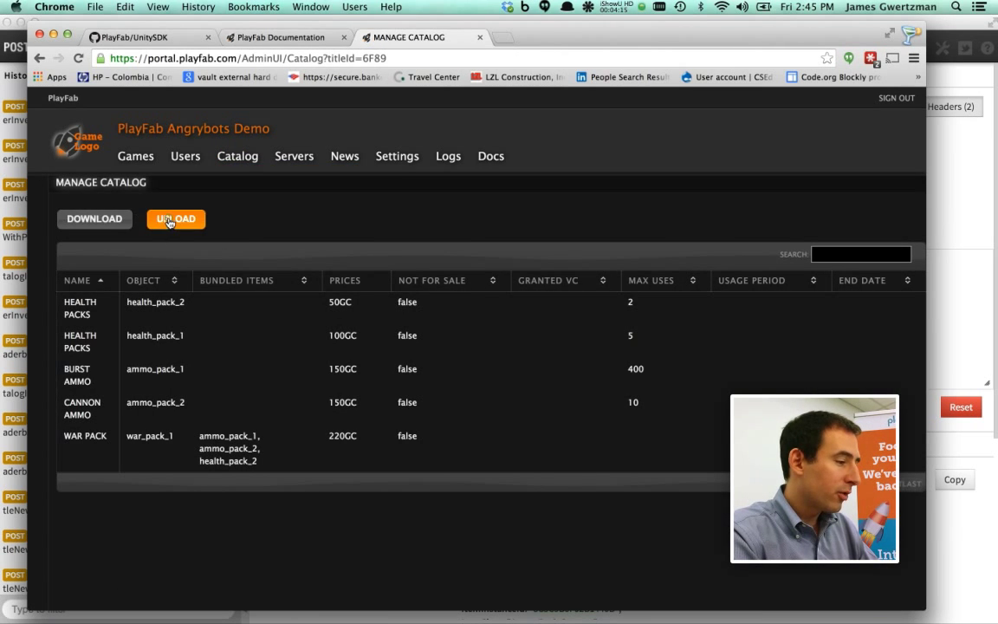
click(170, 220)
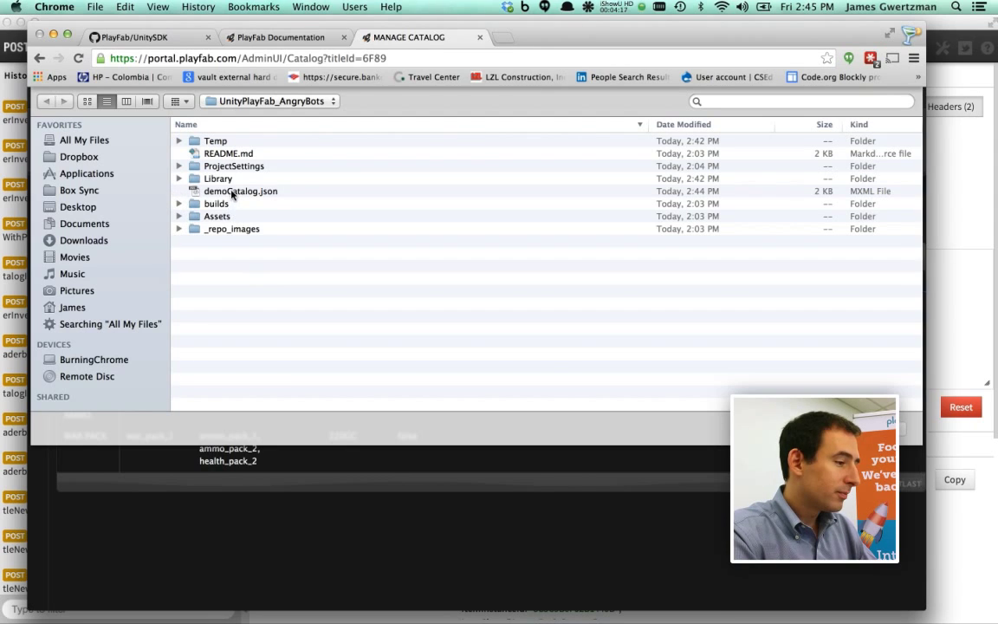
double_click(232, 192)
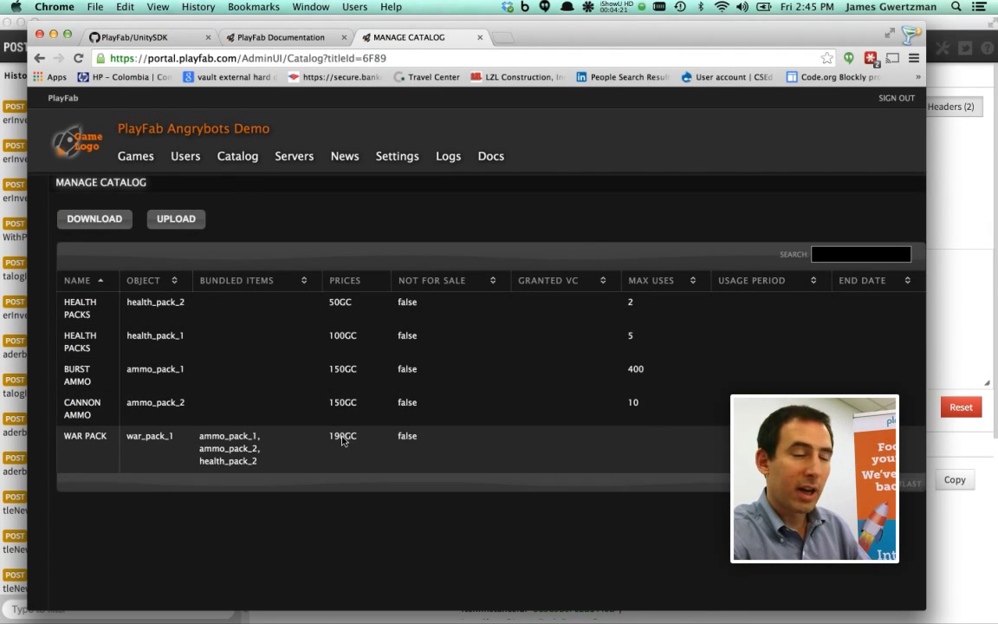
Return to the Unity editor and start the game to test the changes
key(super+Tab)
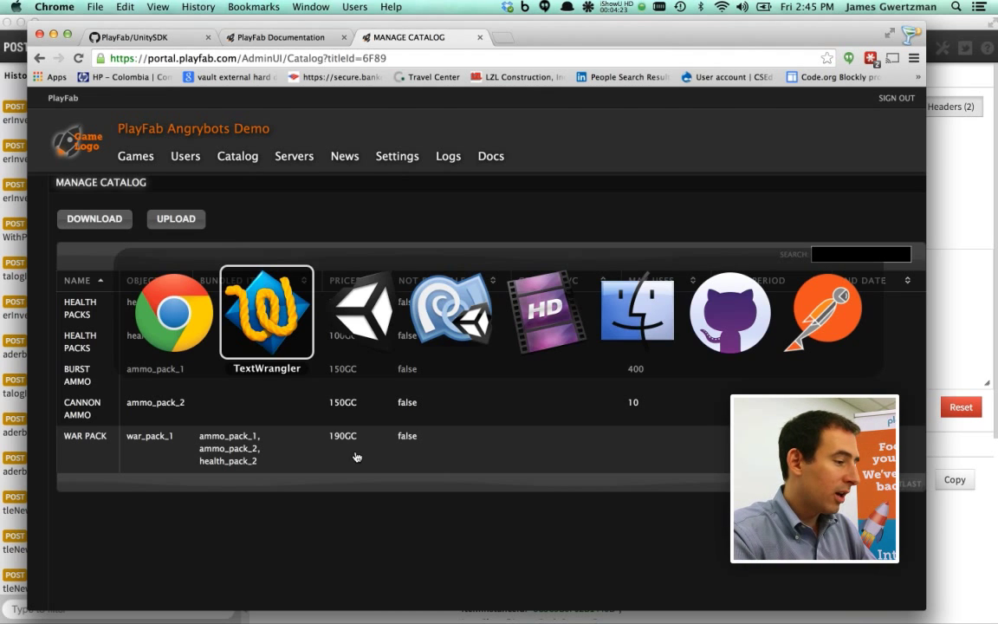
key(super+Tab)
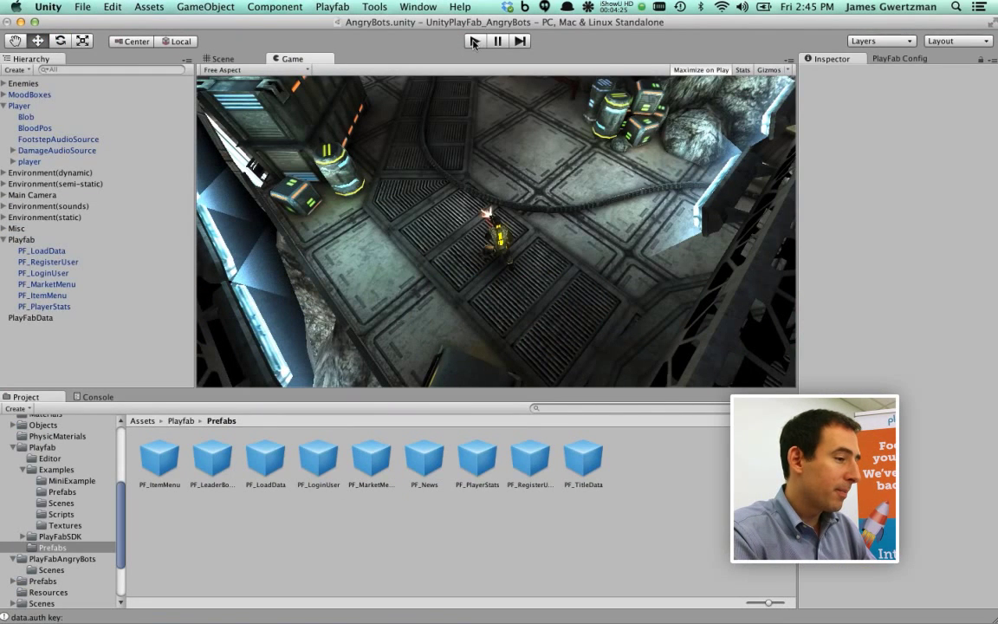
click(474, 41)
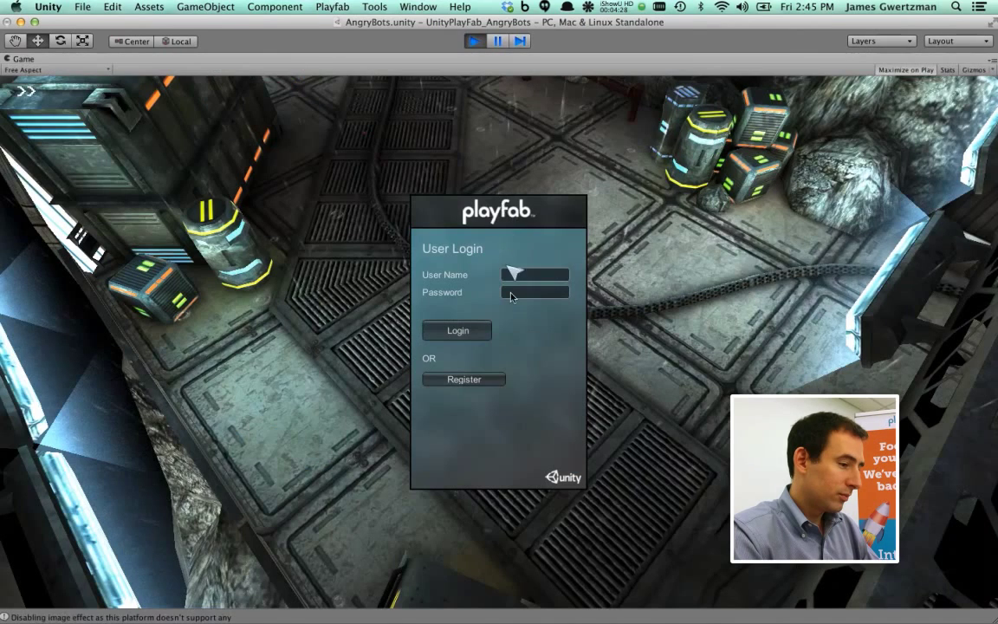
Log in with the demo account's credentials and walk the player through the level
click(531, 275)
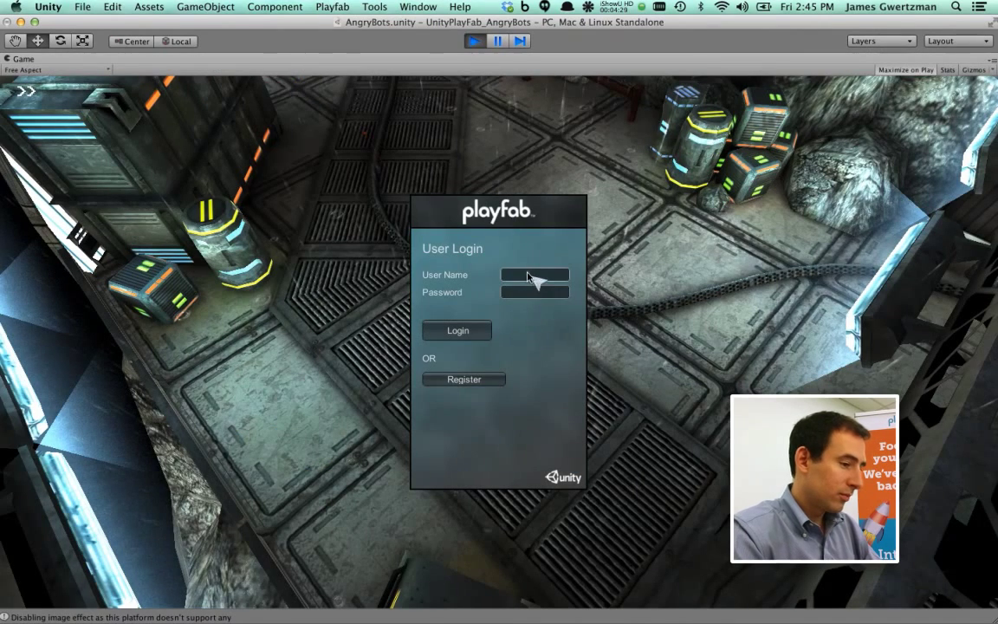
text(angrydemo1)
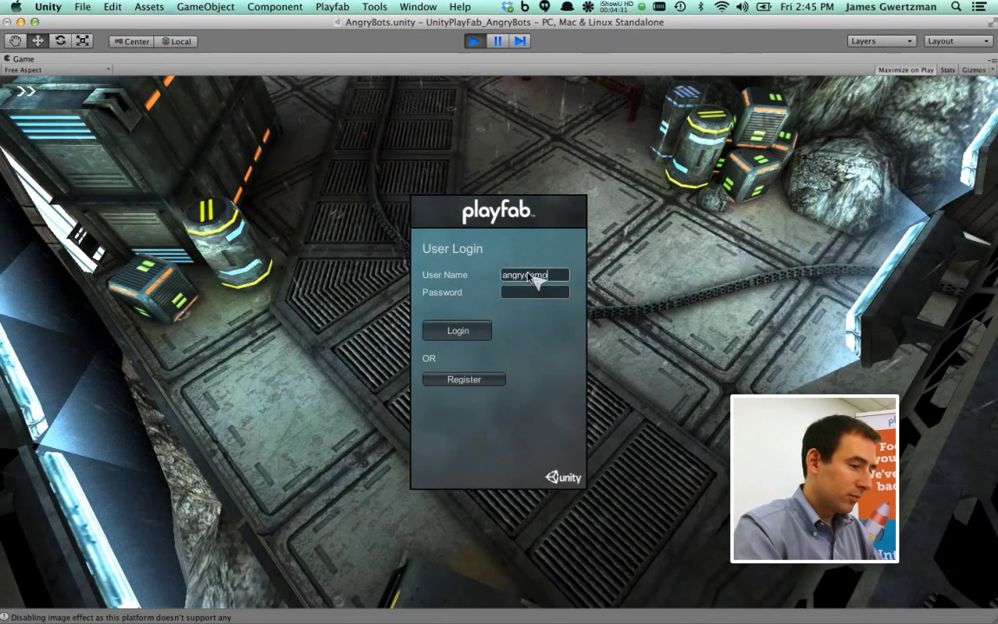
key(Tab)
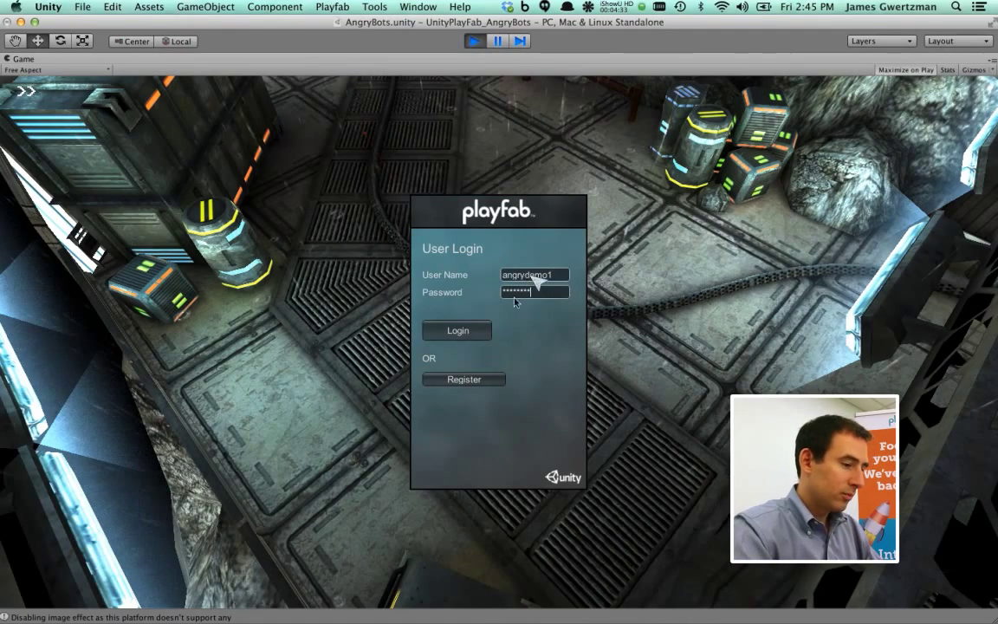
click(466, 337)
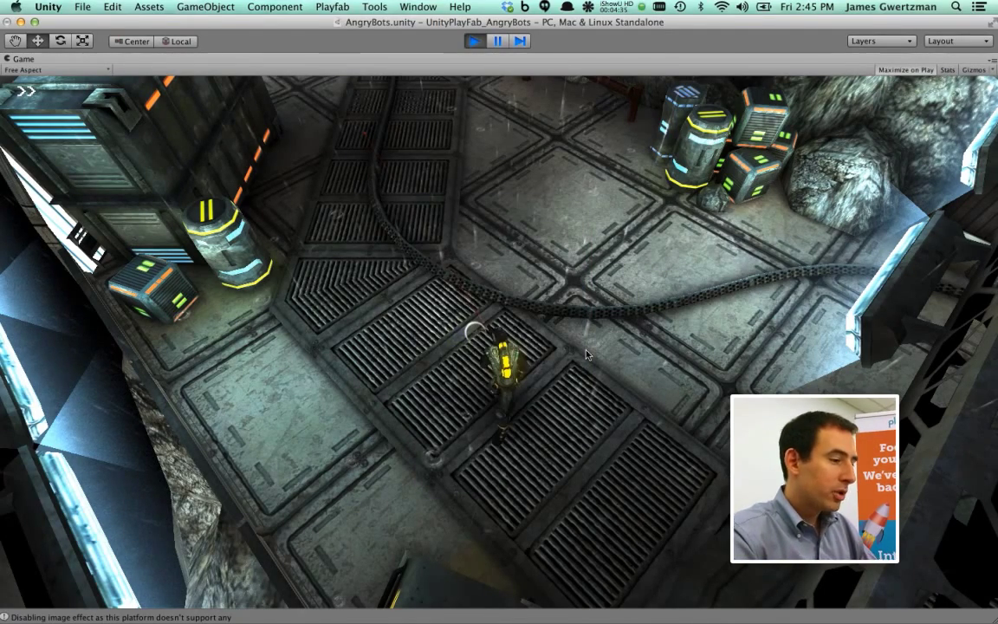
key(w)
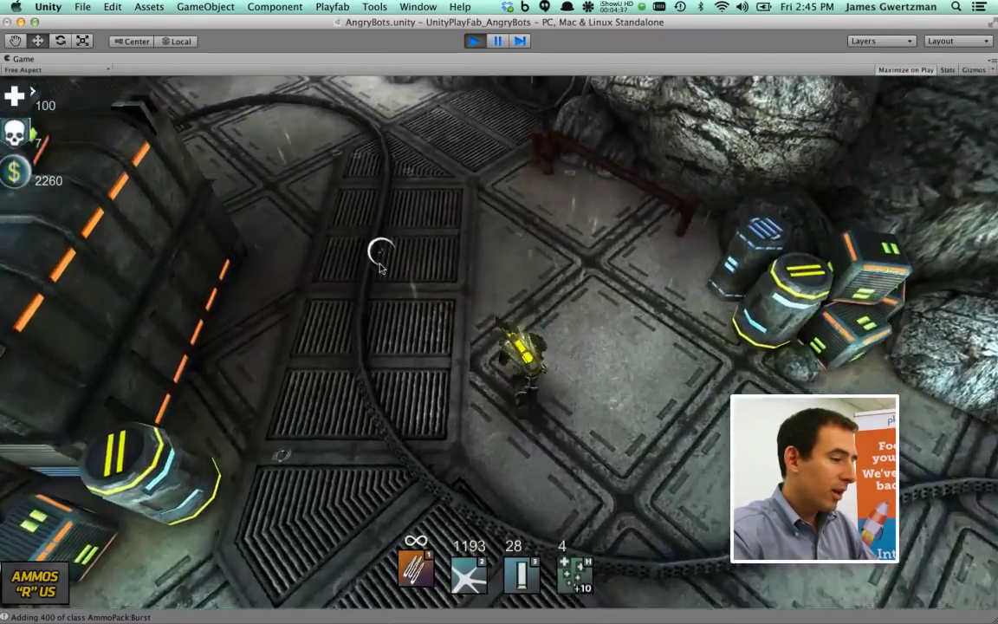
key(w)
key(w)
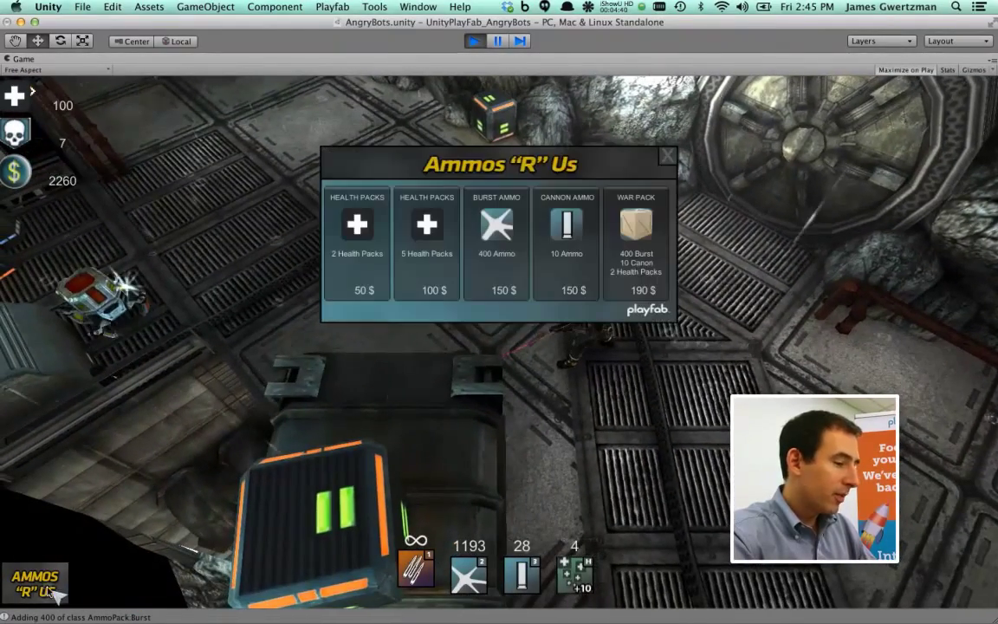
Buy the War Pack for 190, leaving 2070 money, then fire burst ammo at an enemy
click(638, 231)
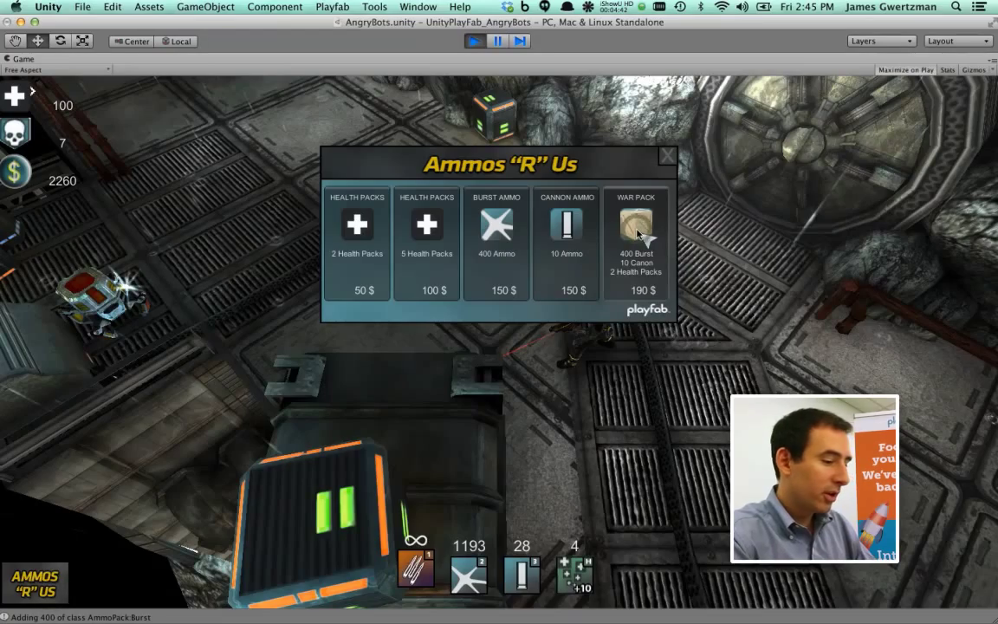
click(666, 155)
key(2)
key(a)
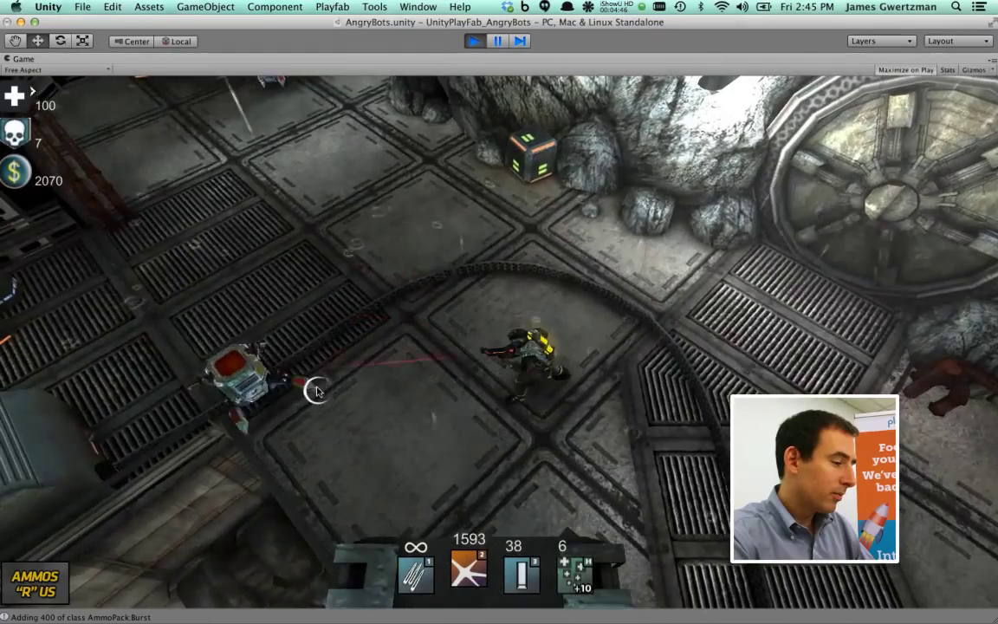
click(317, 391)
Walk down-right past the vault door and under the metal bridge while shooting the robot
key(w)
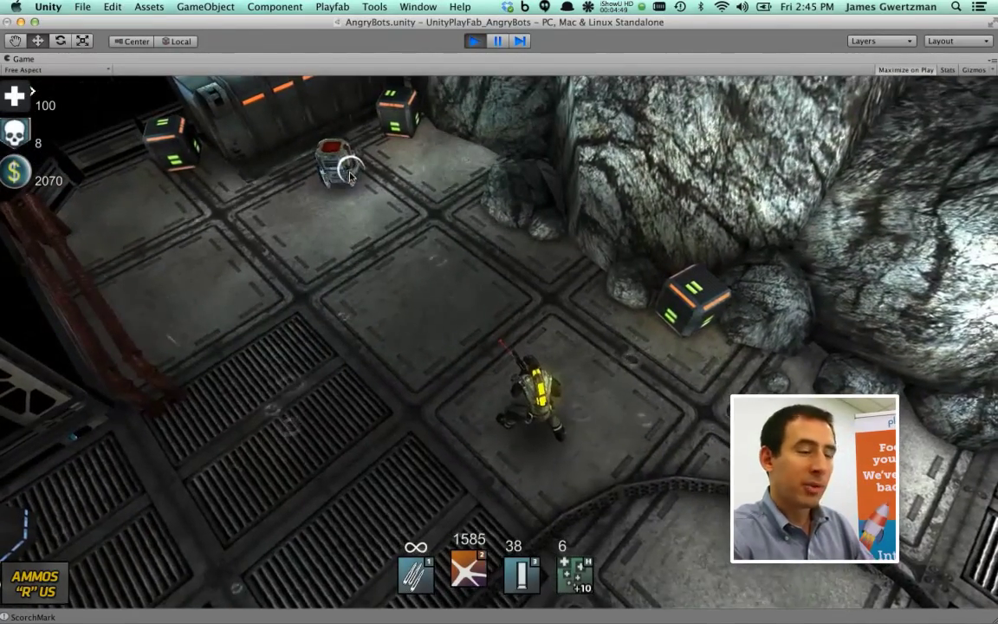
click(338, 169)
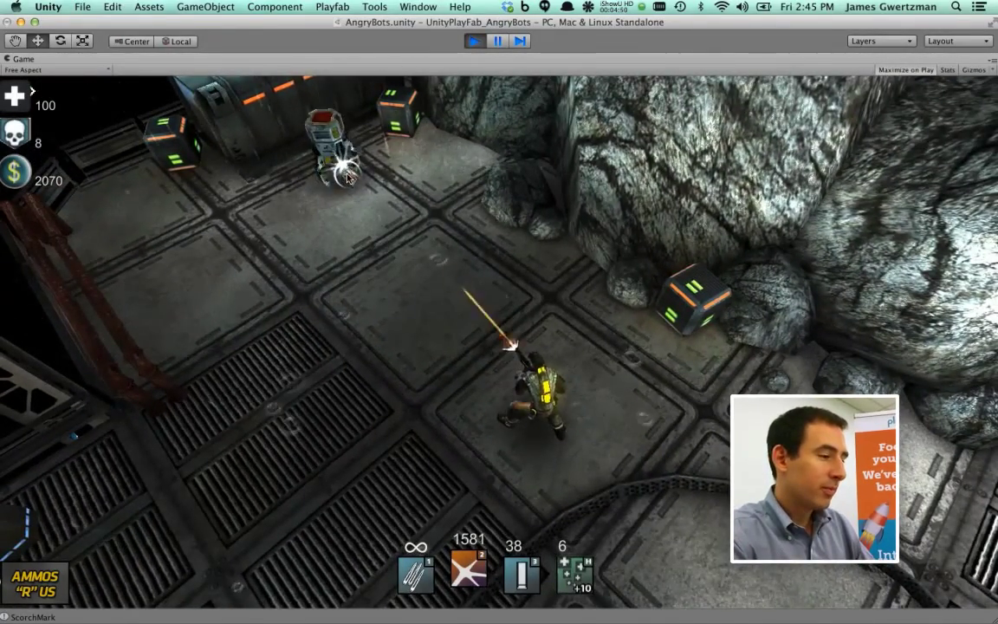
key(w)
key(s)
key(d)
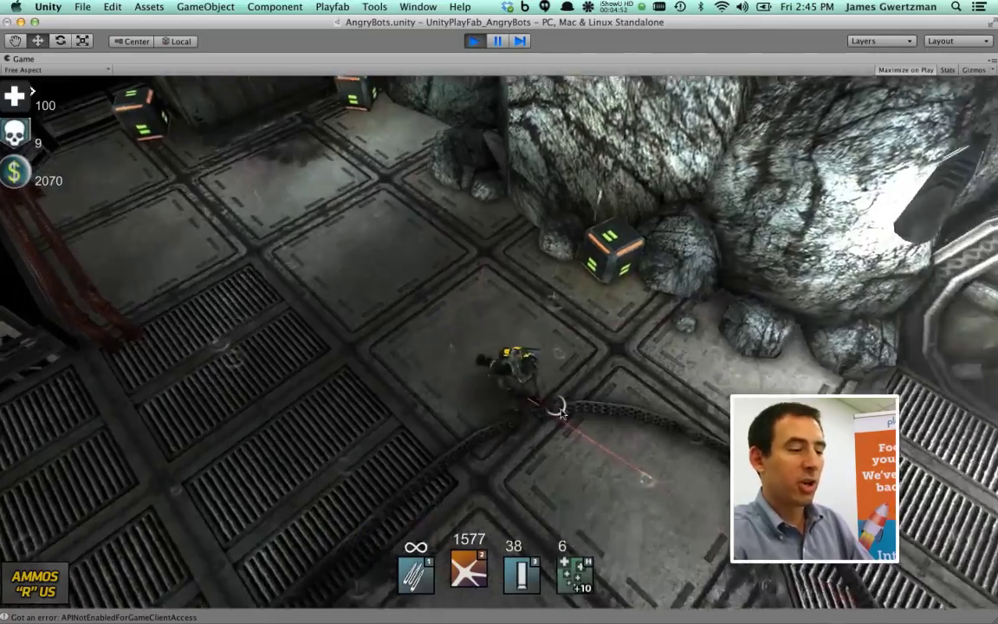
key(s)
key(d)
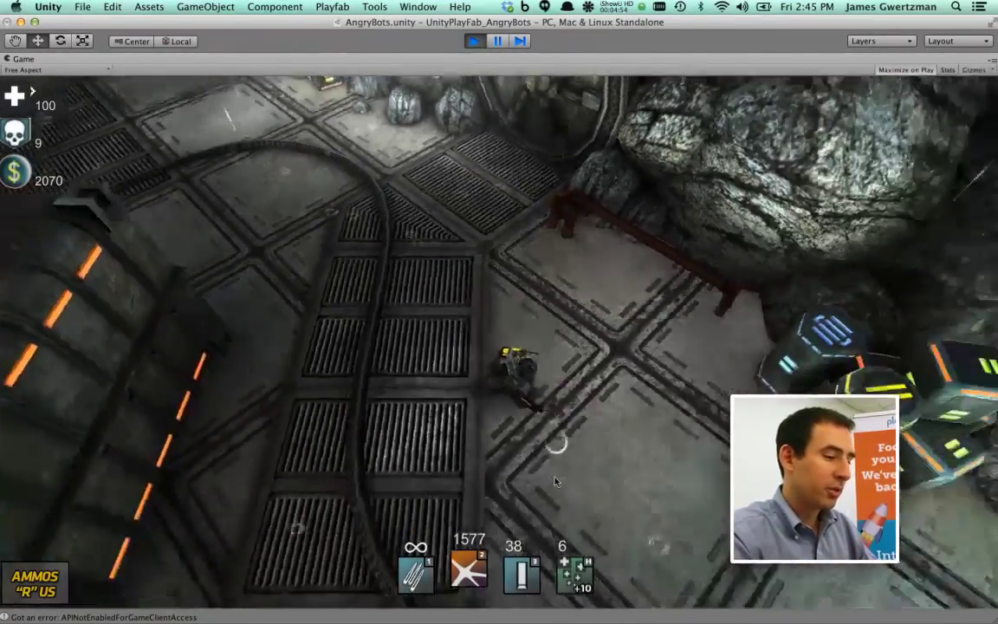
key(s)
key(d)
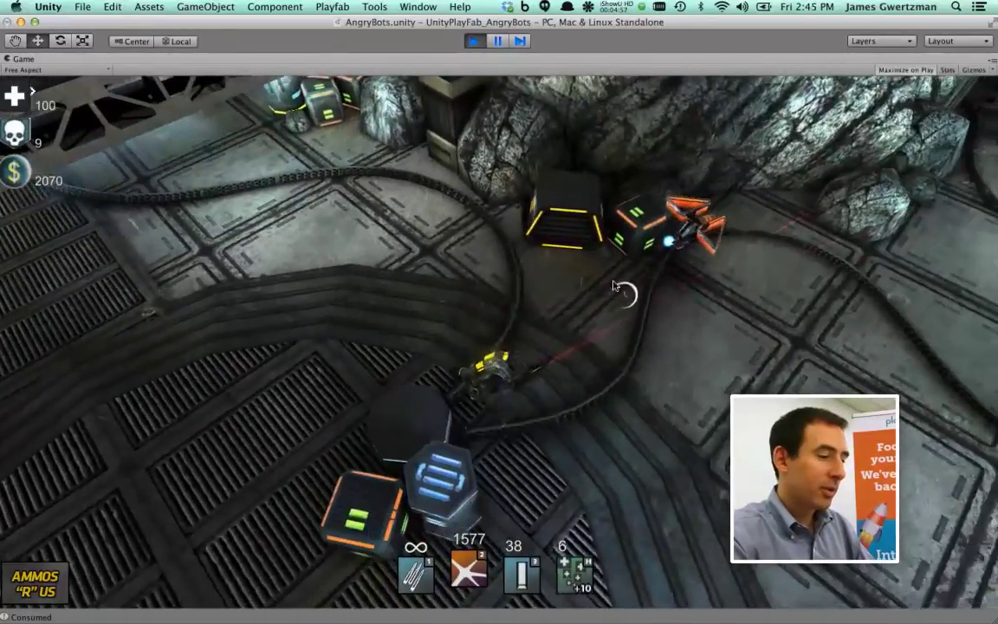
key(s)
key(d)
Fire at the robot and another target while walking up-right, then stop play
mouse_move(614, 286)
mouse_down()
mouse_move(602, 268)
mouse_move(635, 268)
mouse_up()
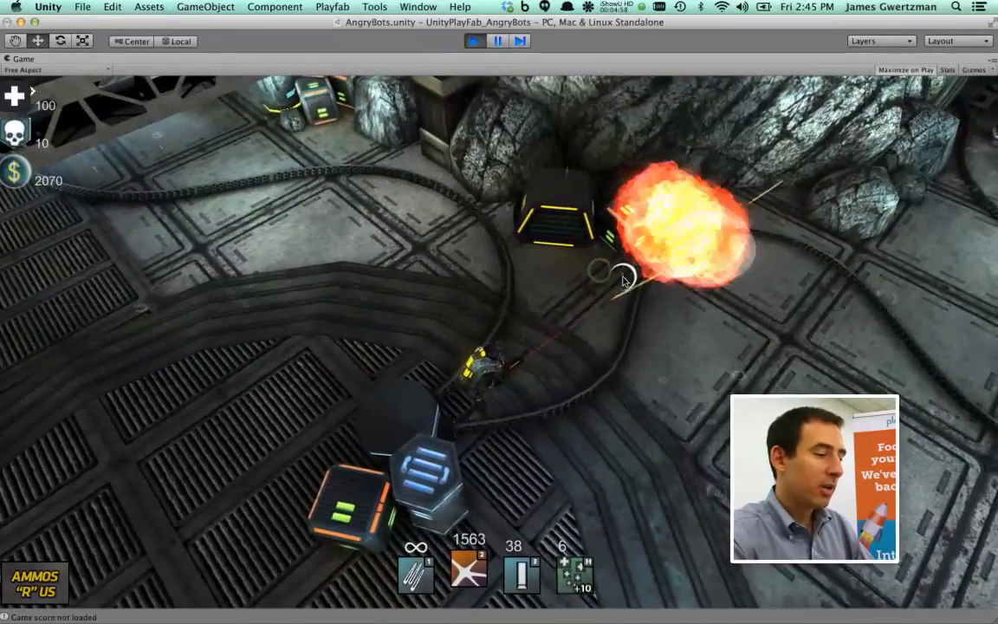
key(w)
key(d)
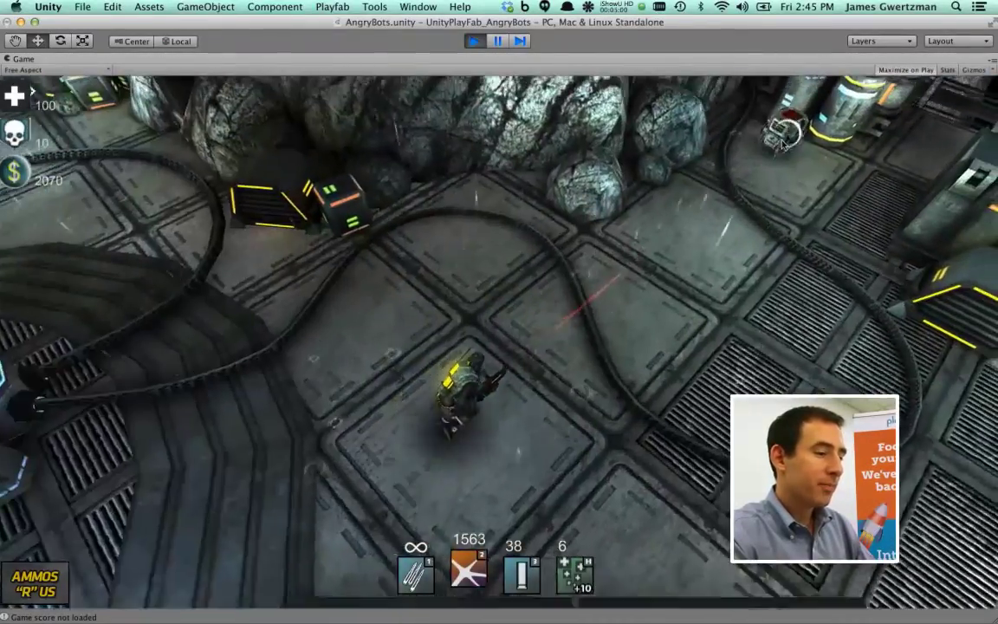
drag(704, 161, 771, 143)
key(w)
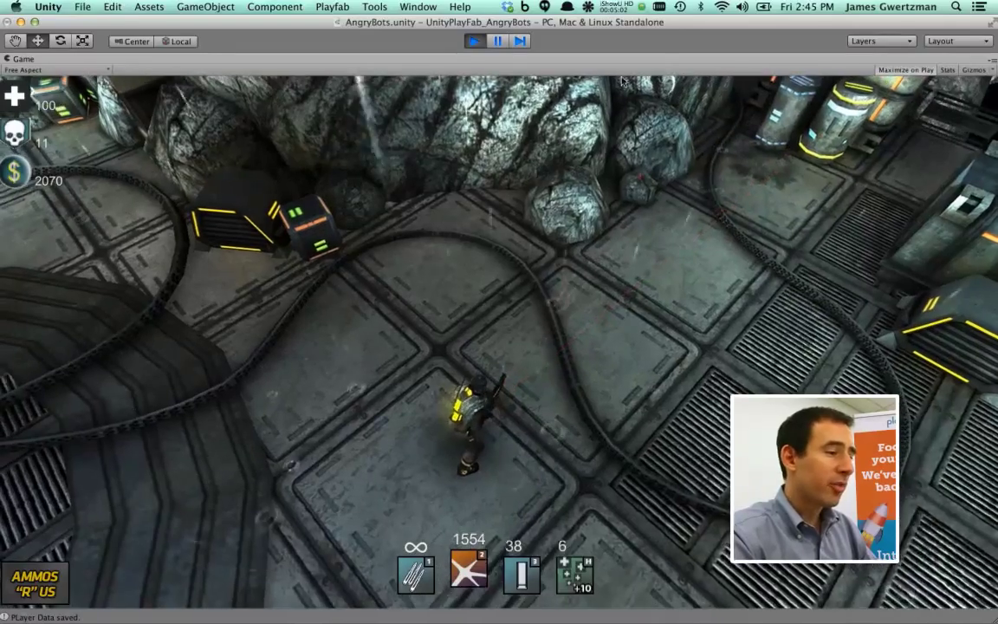
click(476, 42)
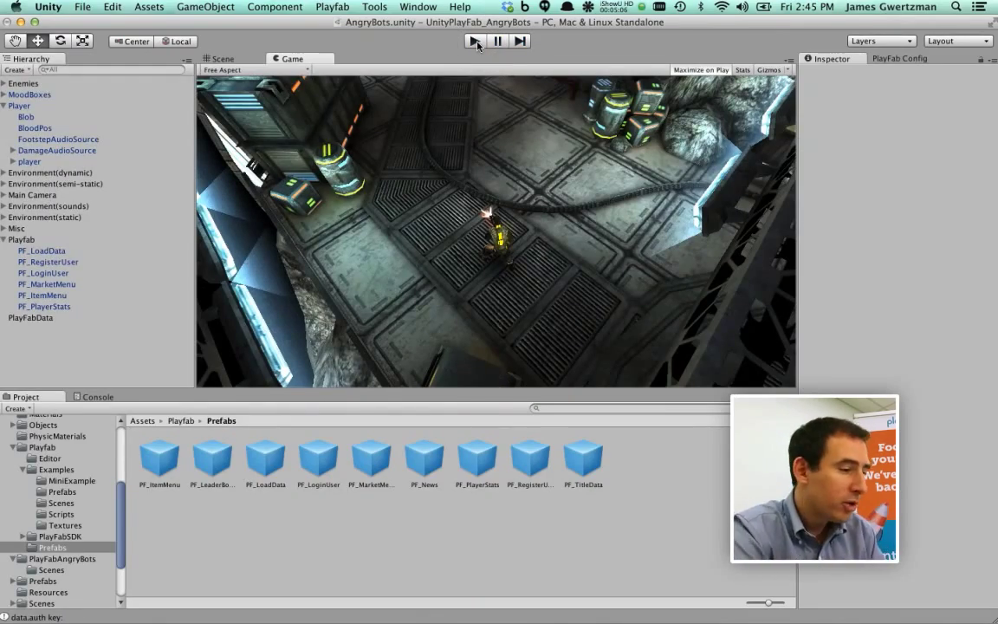
Open the demo user's ITEMS tab via Users > Recently Added, showing the 190 GC War Pack purchase
key(super+Tab)
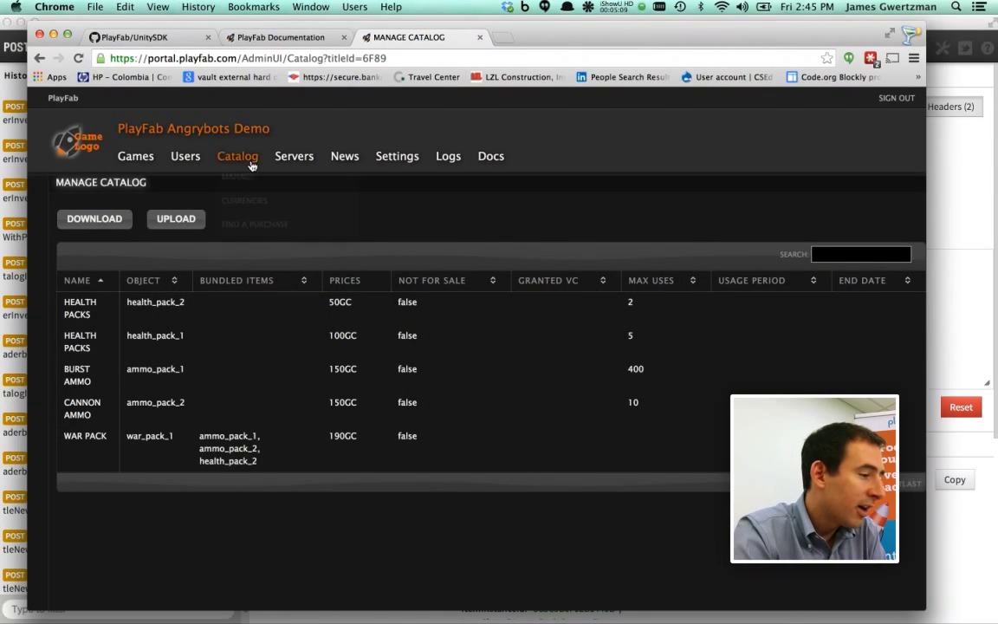
mouse_move(187, 159)
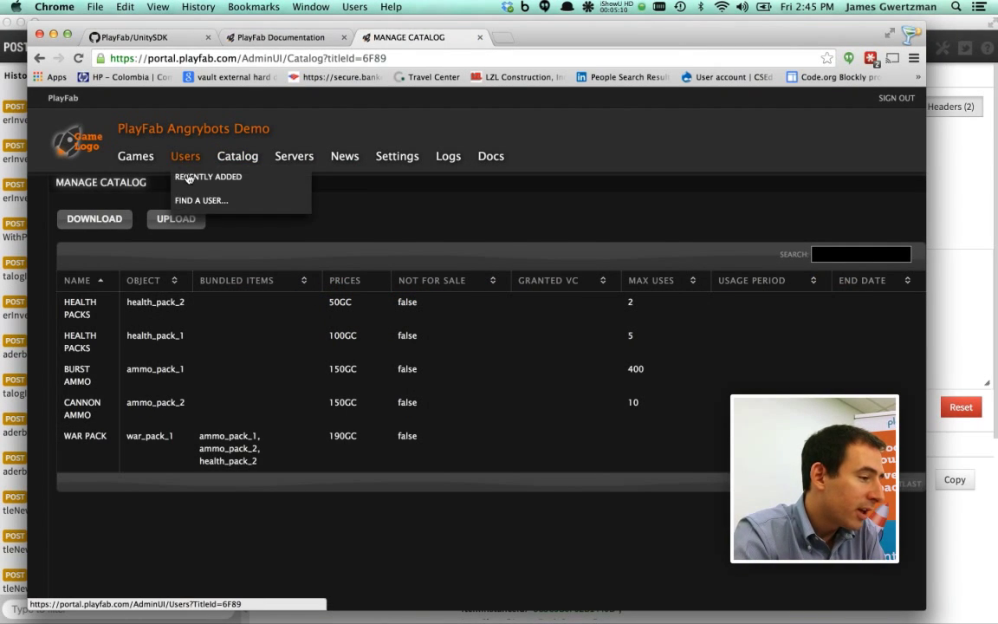
click(187, 178)
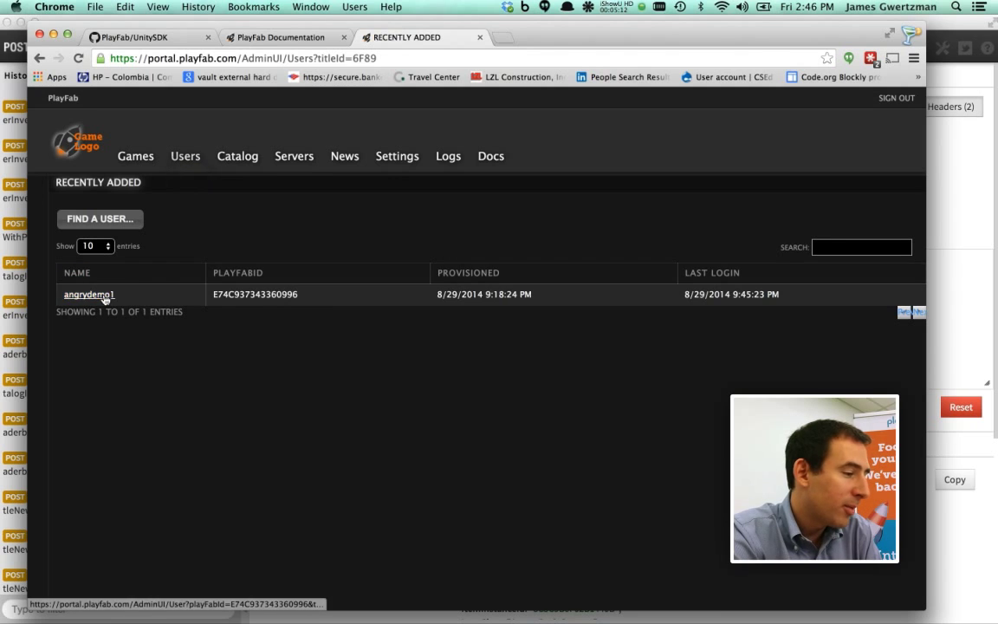
click(104, 297)
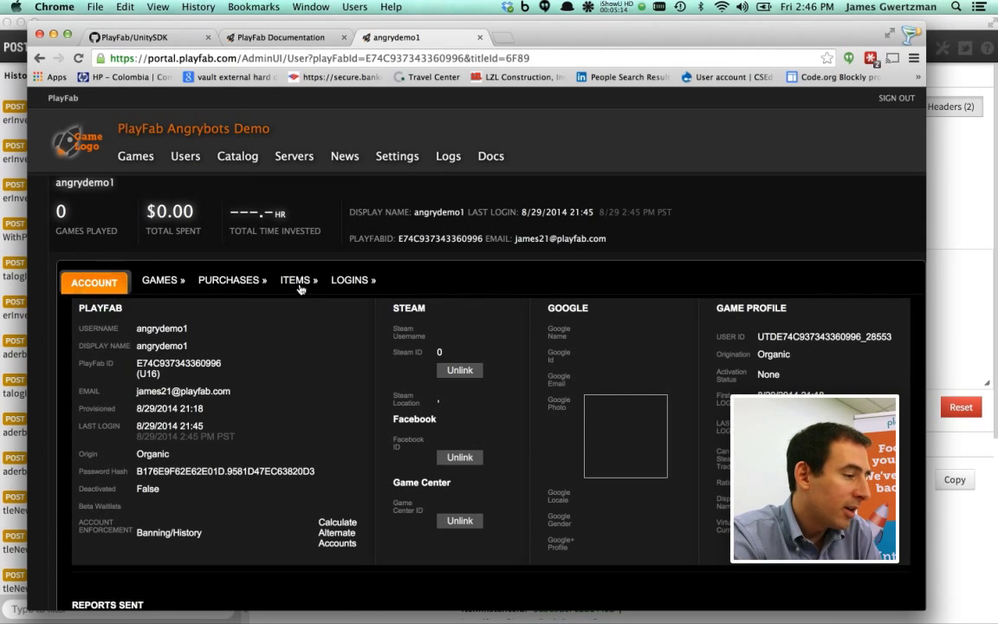
click(299, 286)
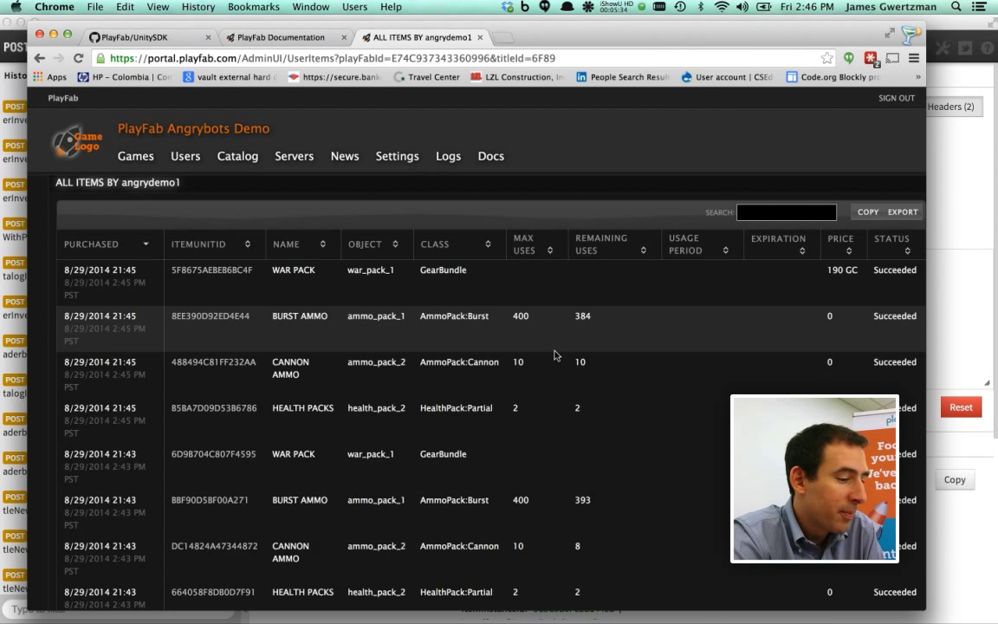
scroll(555, 342, down, 3)
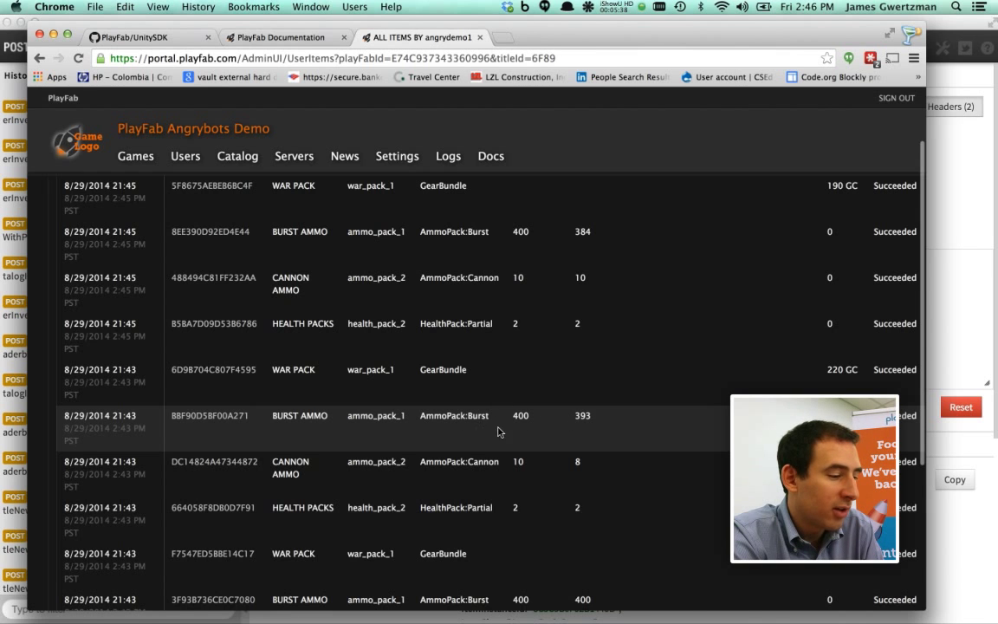
scroll(490, 432, down, 7)
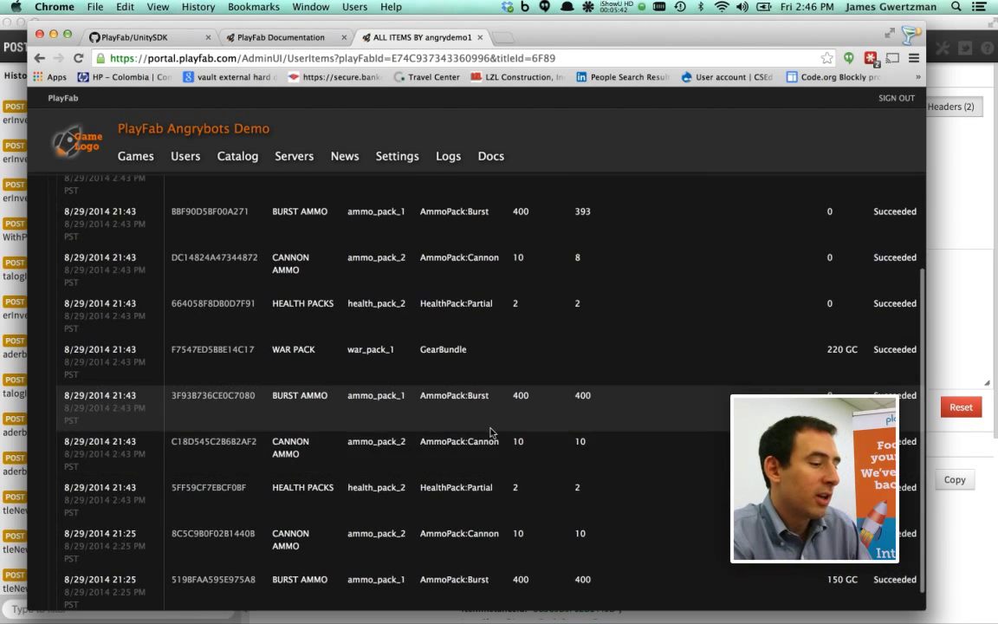
scroll(548, 451, down, 1)
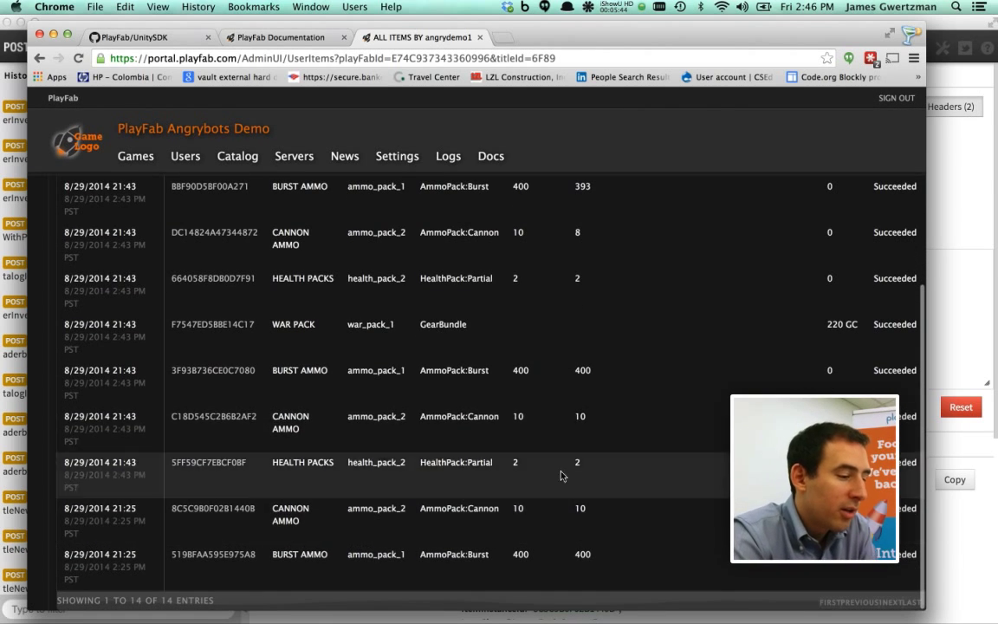
scroll(546, 400, up, 5)
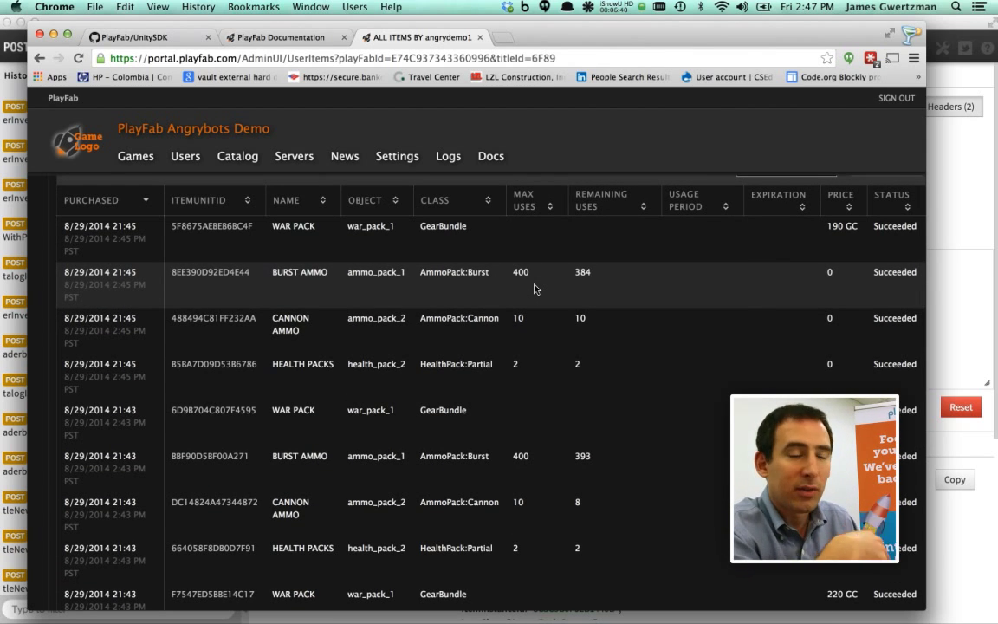
Review the player's 14 purchased items, topped by the 190 GC War Pack, then return to Unity
scroll(535, 288, down, 4)
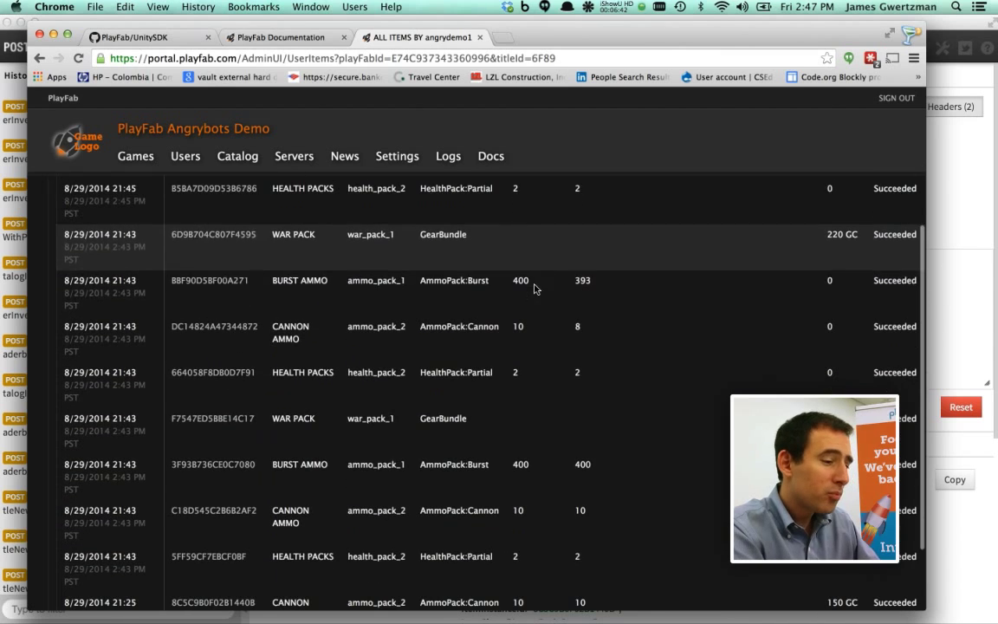
scroll(535, 289, down, 2)
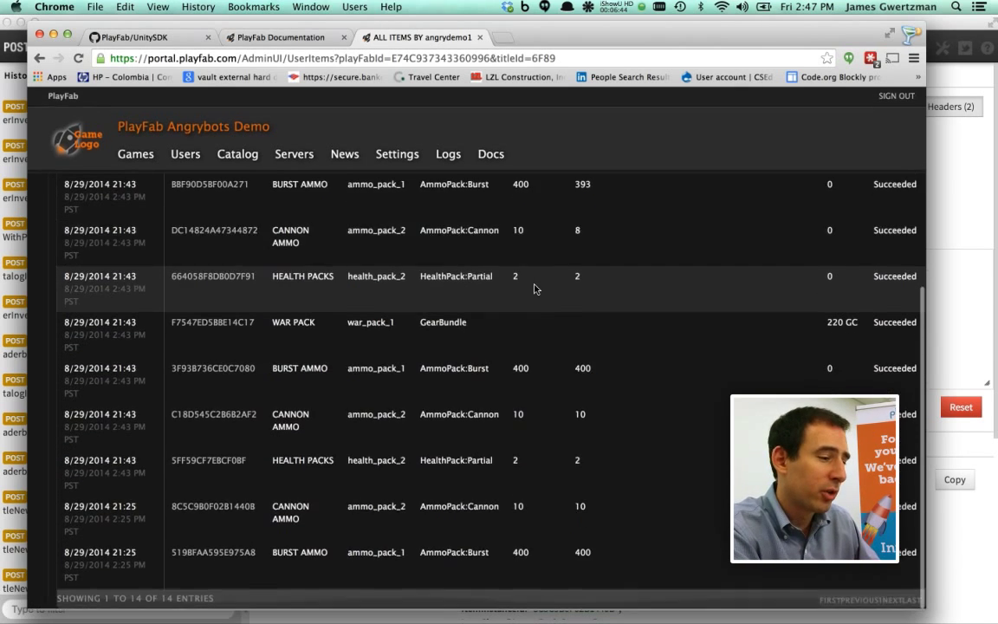
scroll(535, 288, up, 10)
scroll(533, 312, down, 1)
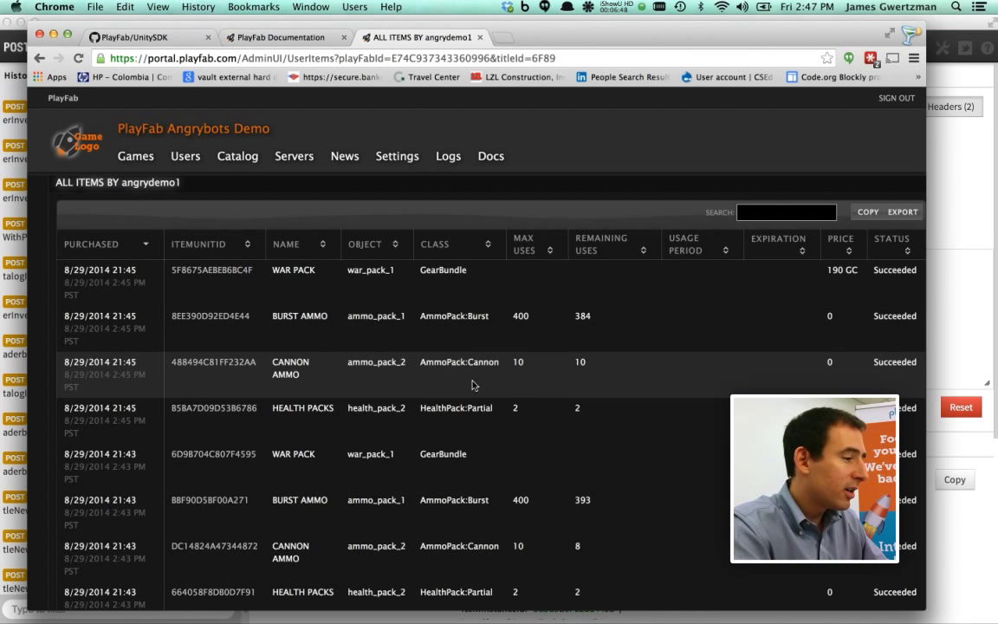
key(super+Tab)
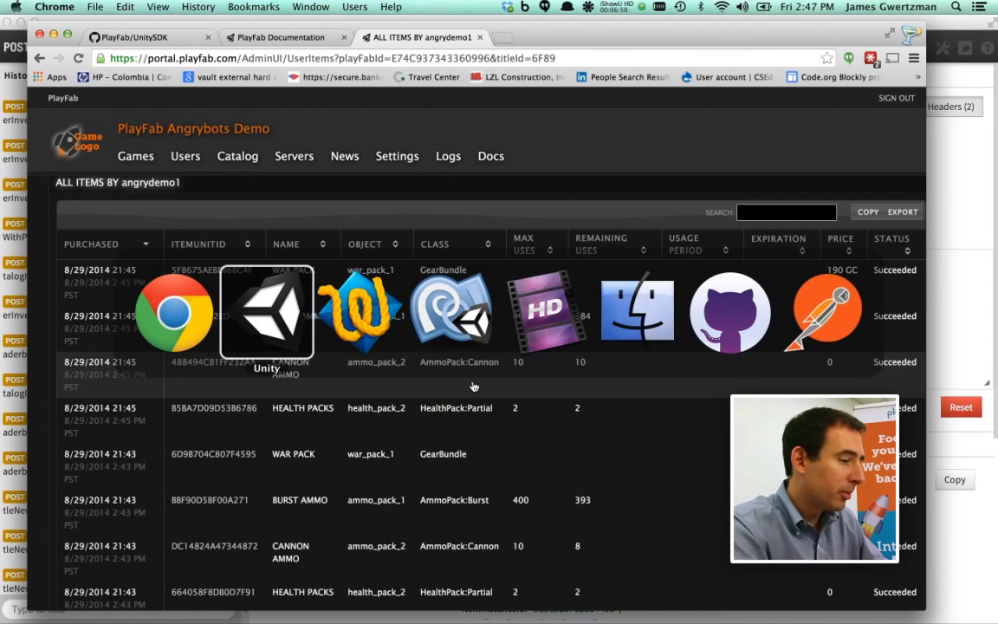